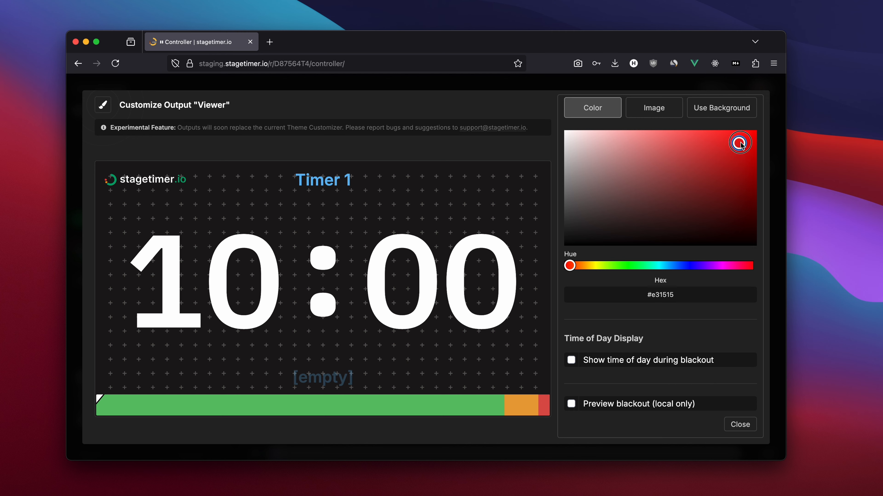
Step: Preview the red blackout colour locally on the Viewer output and switch the preview off again
left_click(572, 405)
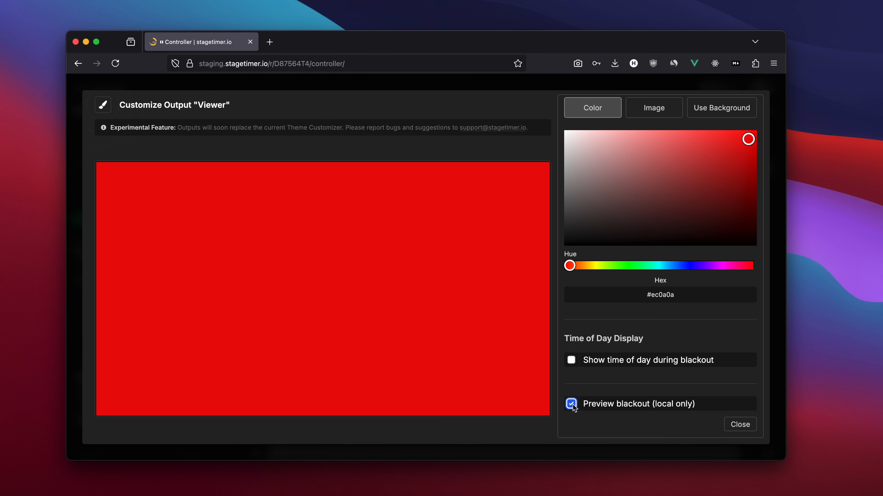
left_click(571, 404)
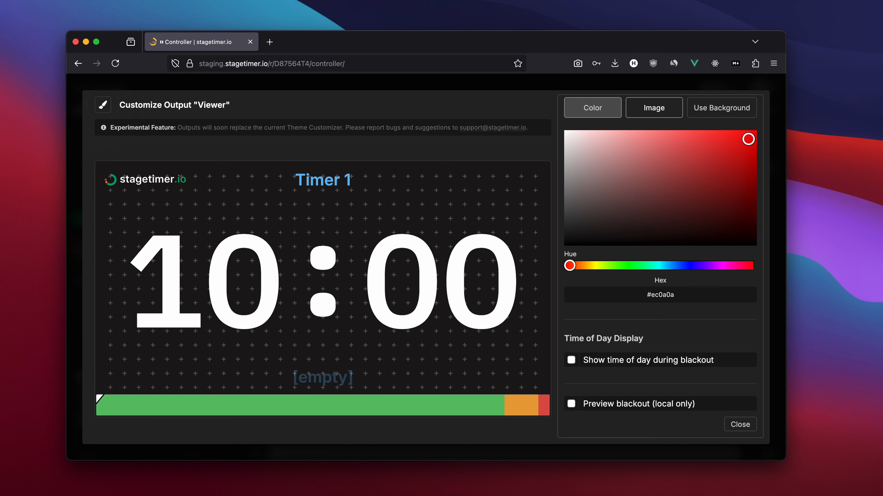
Step: Set the blackout to an image and upload stage.jpg from the pictures folder inside Assets on the Desktop
left_click(647, 111)
left_click(683, 166)
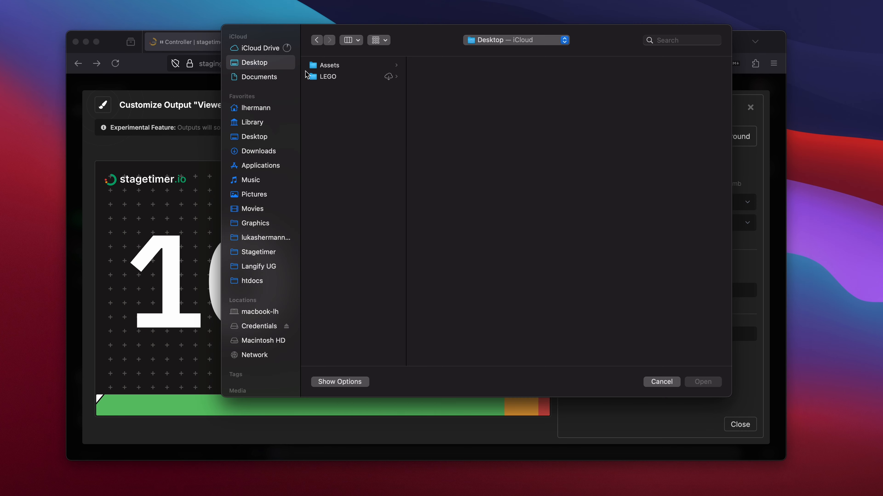
left_click(334, 67)
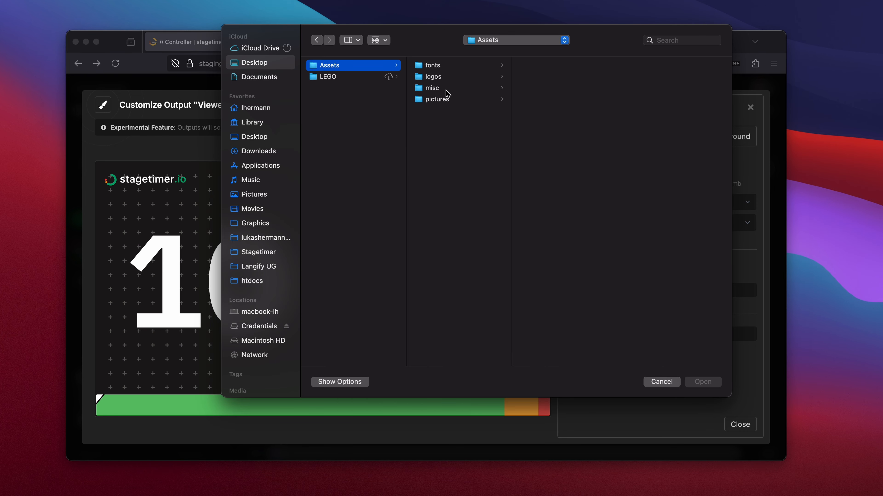
left_click(442, 101)
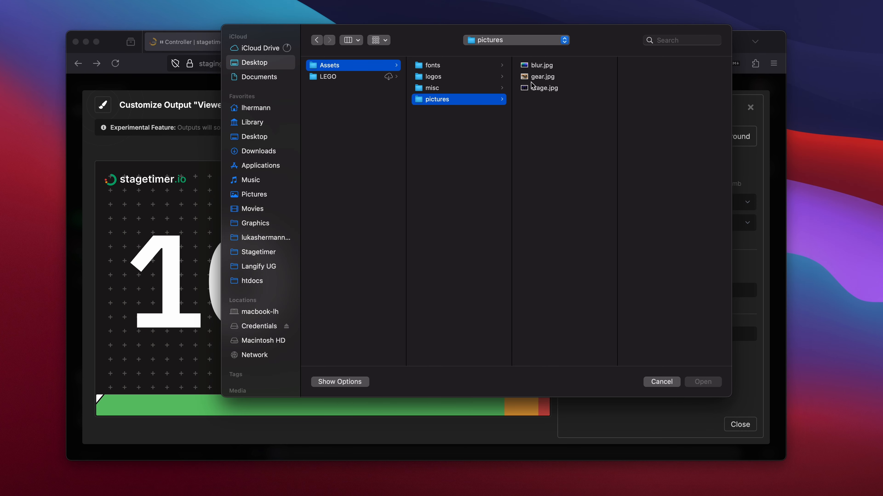
left_click(540, 89)
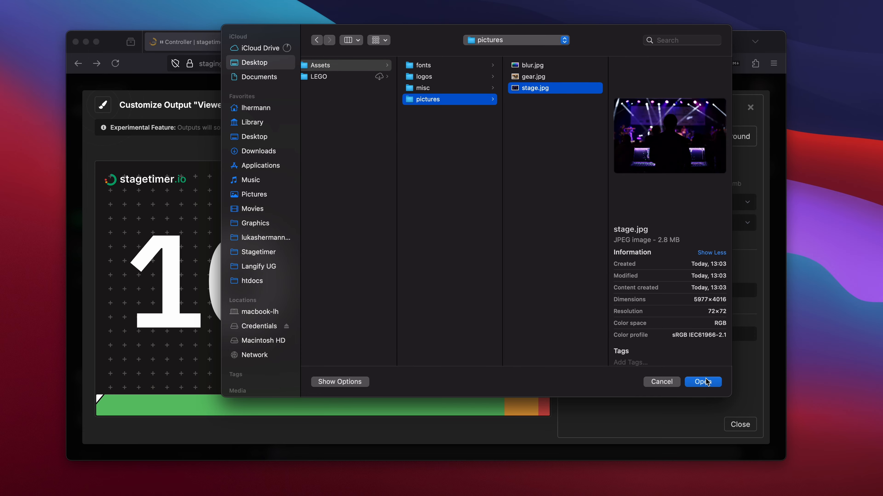
left_click(702, 382)
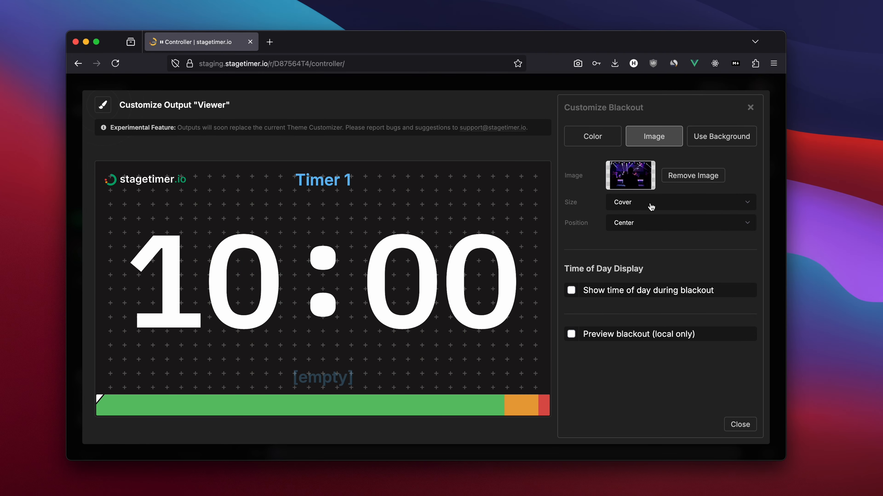
Step: Enable the local blackout preview and show the time of day during blackout in bold
left_click(571, 334)
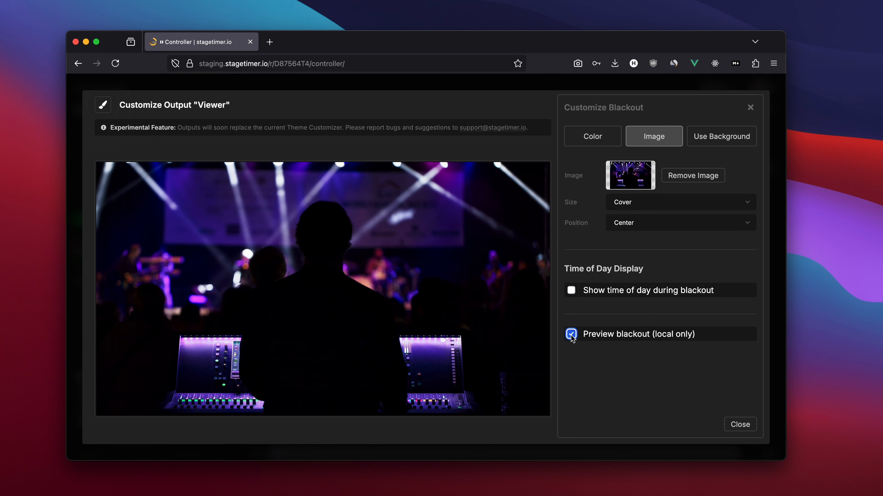
left_click(572, 292)
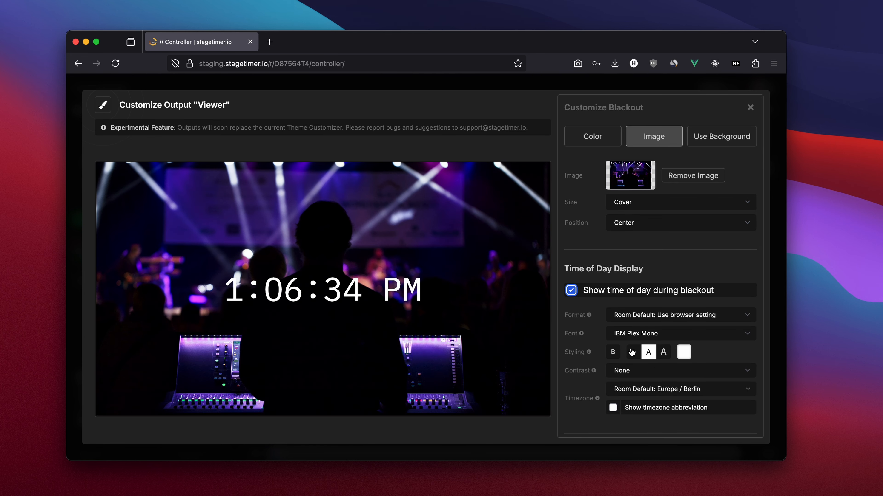
scroll(631, 353, "down", 2)
left_click(612, 336)
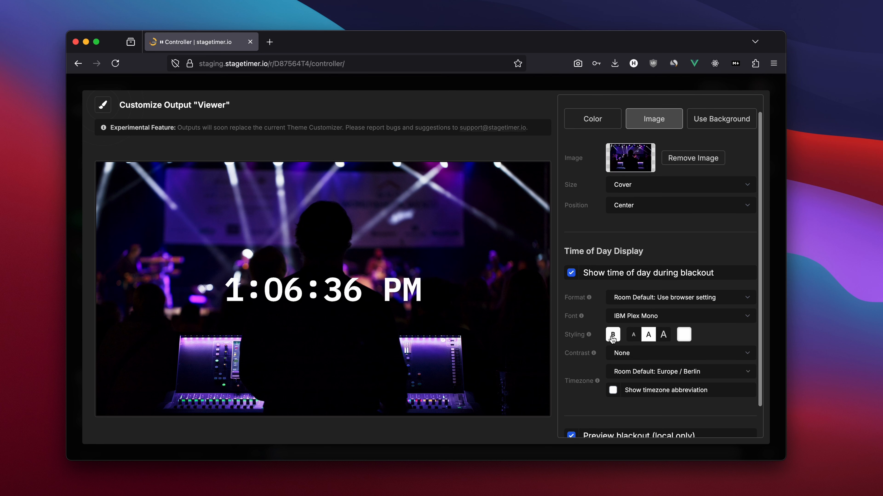
scroll(603, 314, "up", 1)
scroll(602, 314, "down", 3)
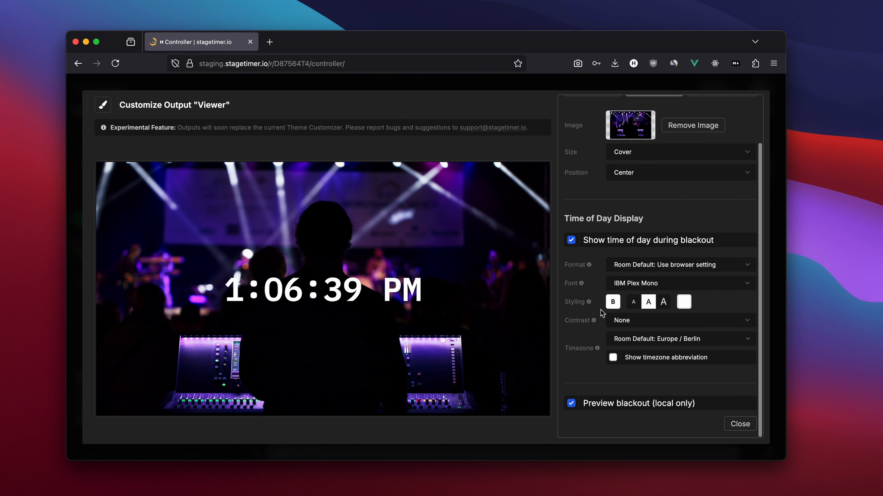
Step: Toggle the local blackout preview off and on to compare the stage image with the normal timer view
left_click(571, 404)
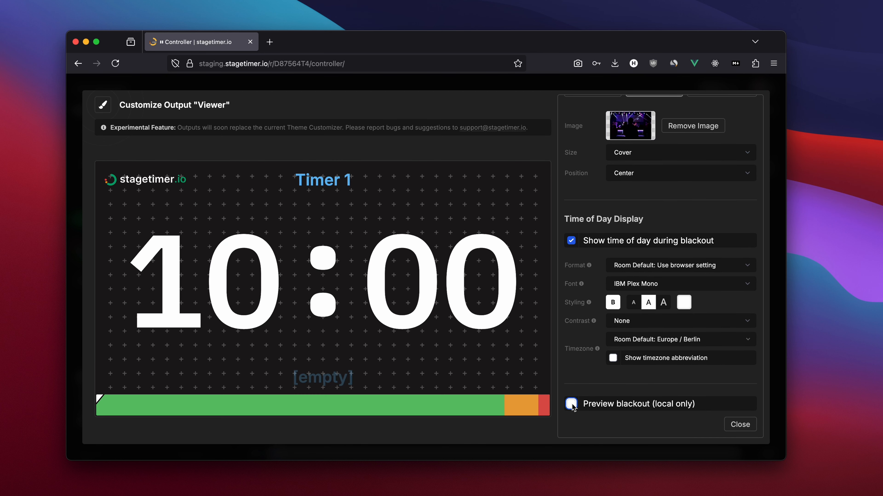
left_click(571, 405)
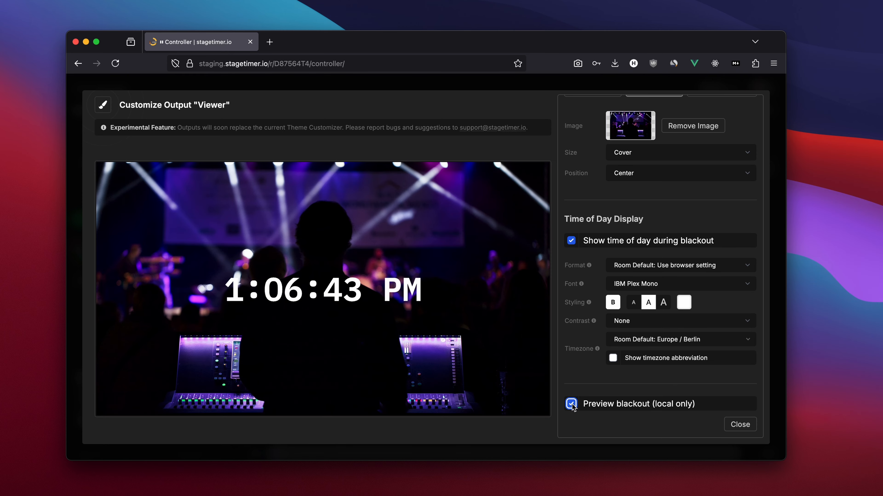
left_click(571, 404)
left_click(571, 404)
left_click(571, 404)
Step: Close the output customizer and output links, and test the room's blackout by switching it on and off from the controller
left_click(675, 423)
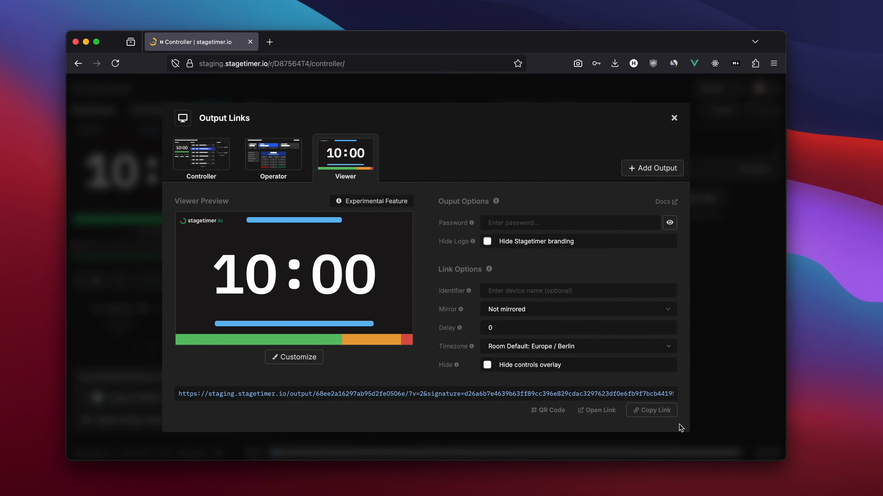
left_click(724, 362)
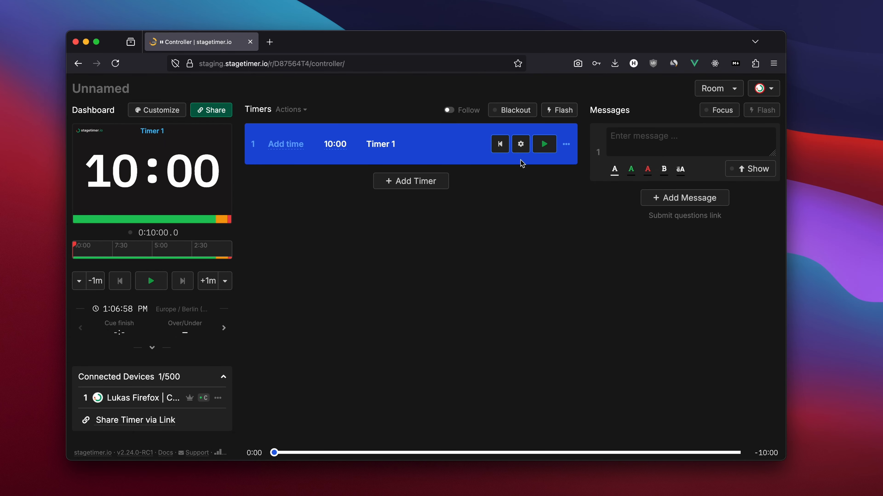
left_click(514, 110)
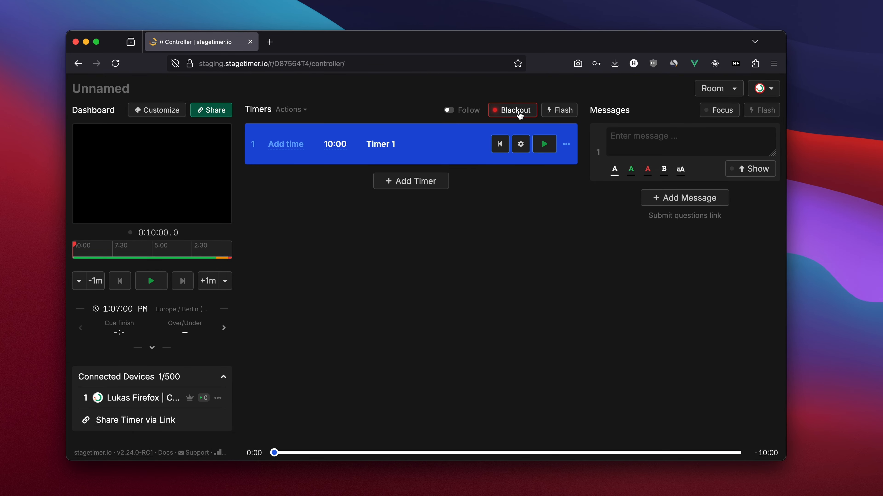
left_click(528, 116)
Step: Open the Viewer output link, move it into its own window, and turn on the room's blackout from the controller
left_click(712, 88)
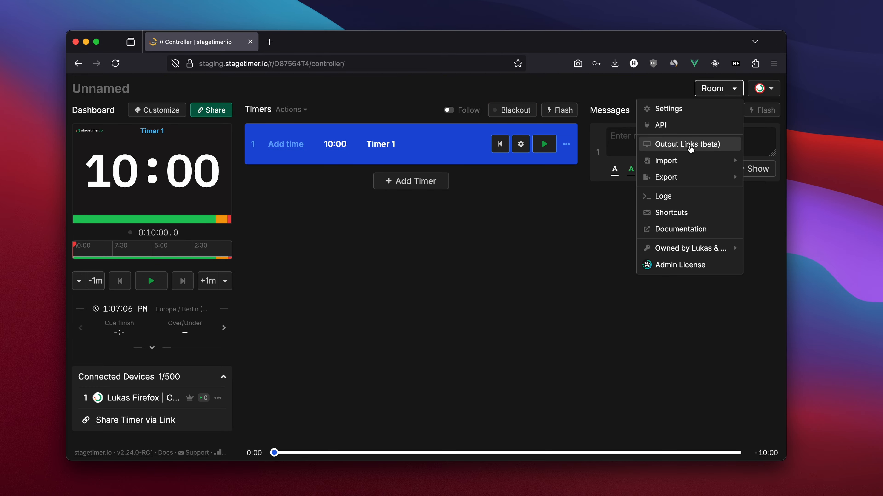
left_click(690, 148)
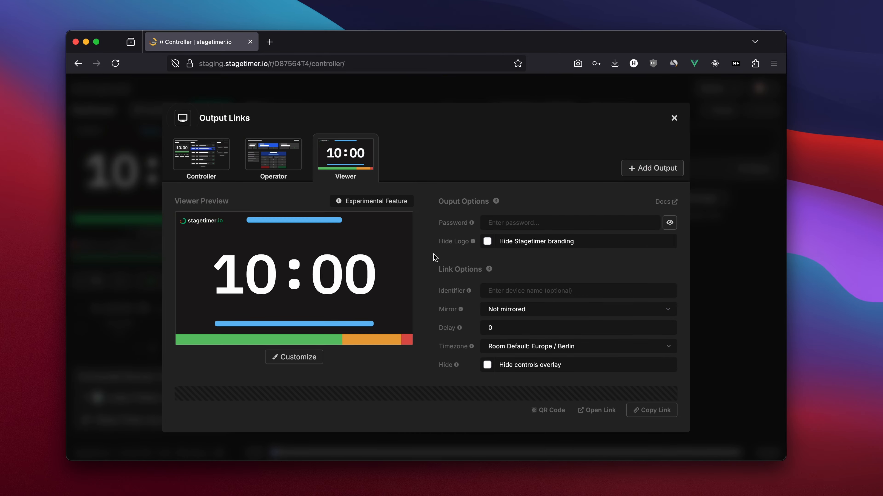
left_click(609, 413)
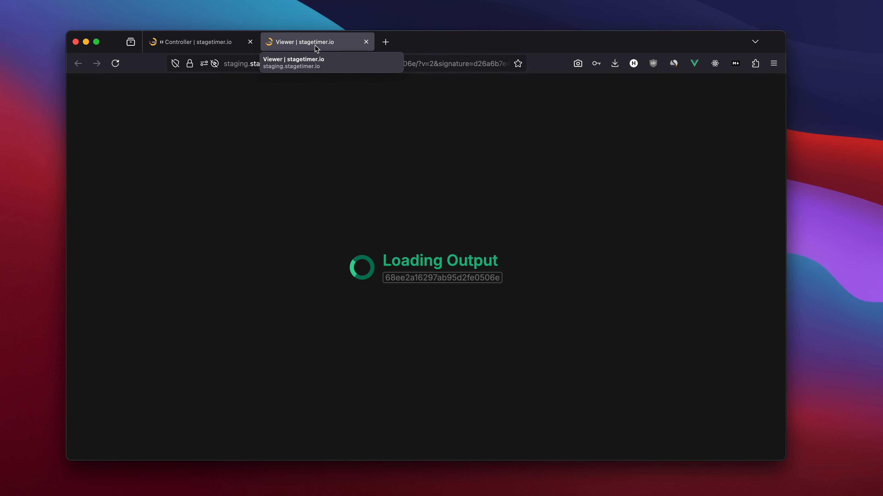
left_click_drag(315, 43, 740, 277)
left_click(486, 43)
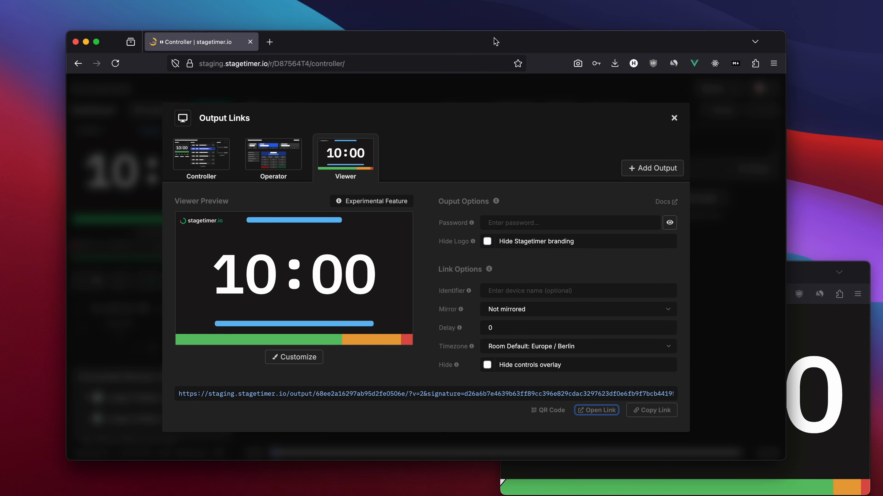
left_click(675, 119)
left_click(513, 110)
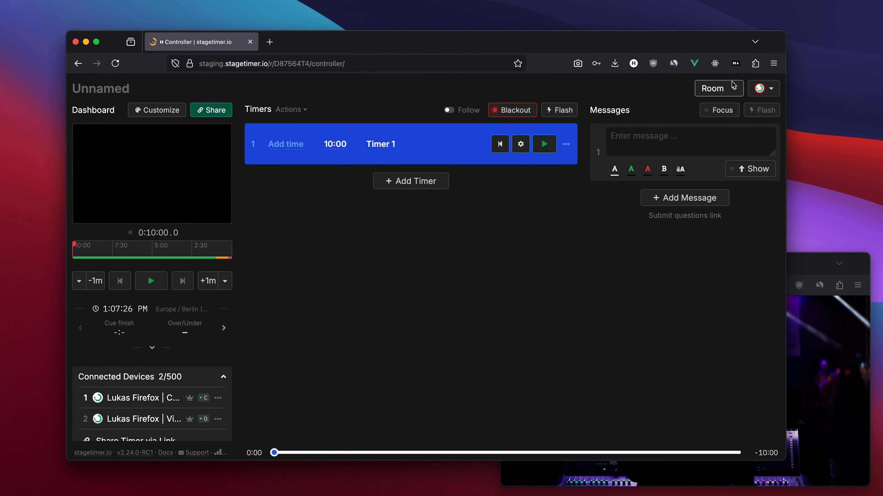
Step: Reopen the Viewer output's blackout settings and enable the time of day during blackout
left_click(725, 89)
left_click(698, 144)
left_click(302, 364)
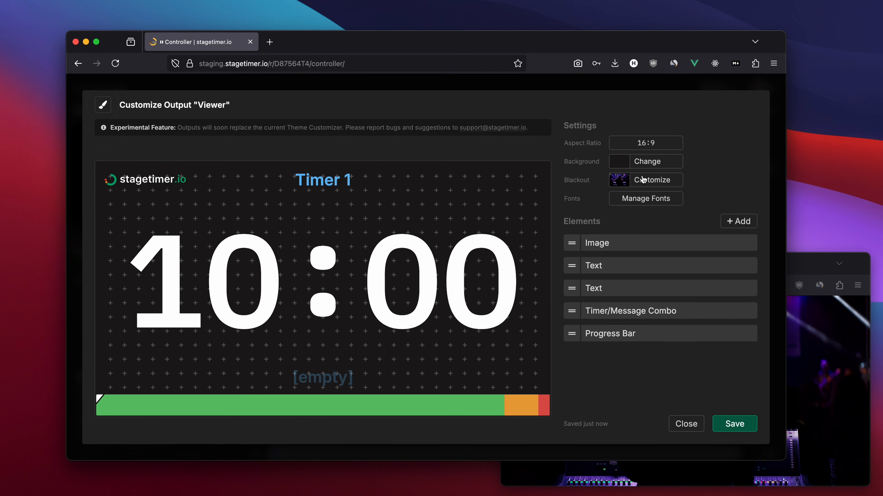
left_click(639, 176)
left_click(663, 296)
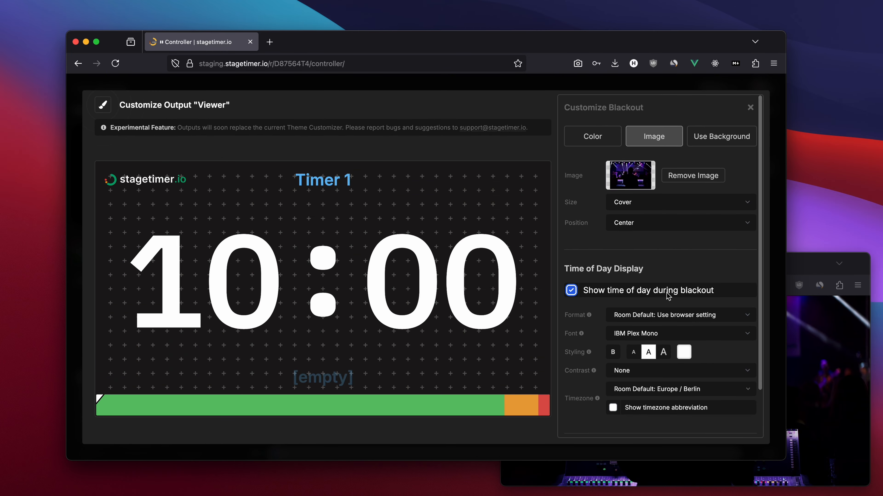
scroll(735, 416, "down", 3)
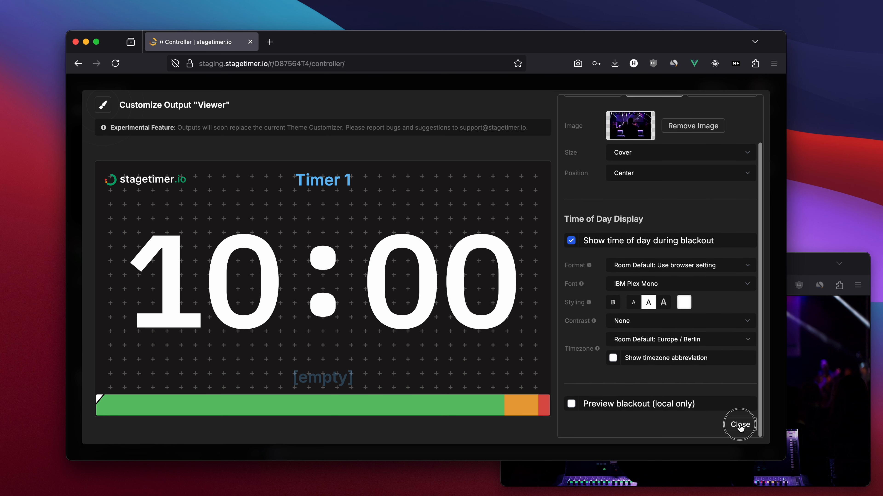
left_click(740, 424)
Step: Examine the time of day over the blackout image in the Viewer window and return to the output customizer
left_click(831, 400)
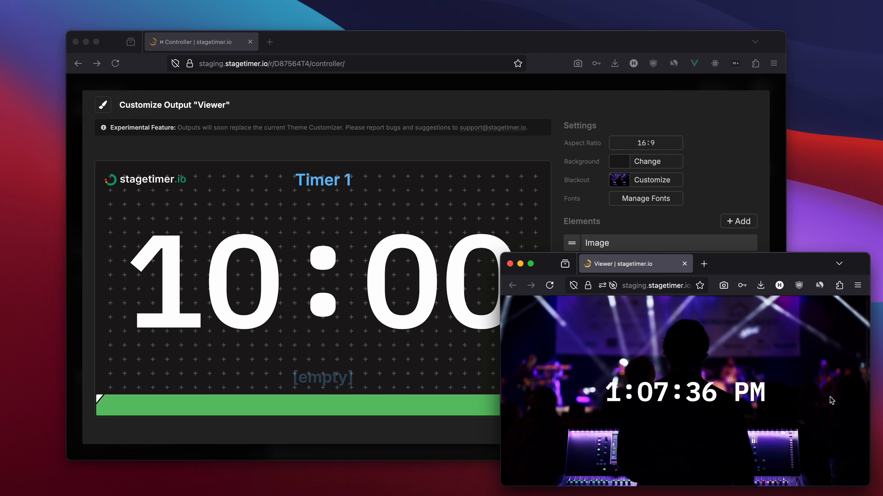
left_click_drag(610, 393, 788, 396)
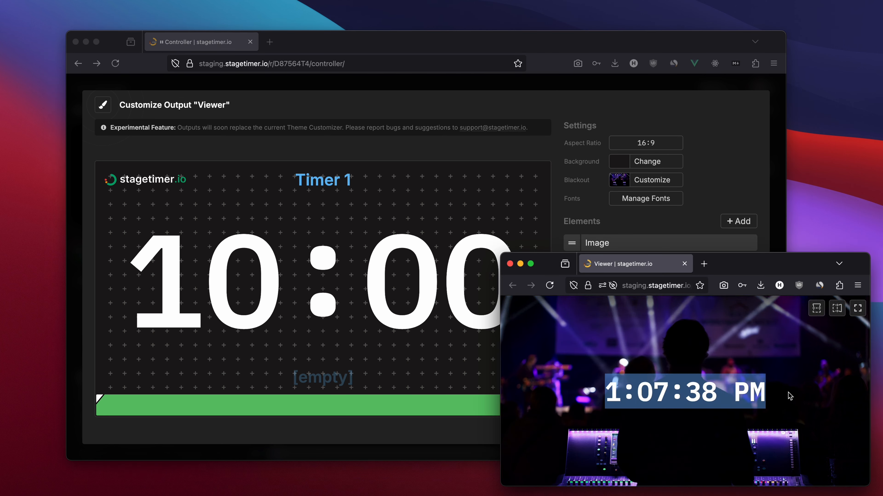
left_click(789, 397)
left_click(728, 169)
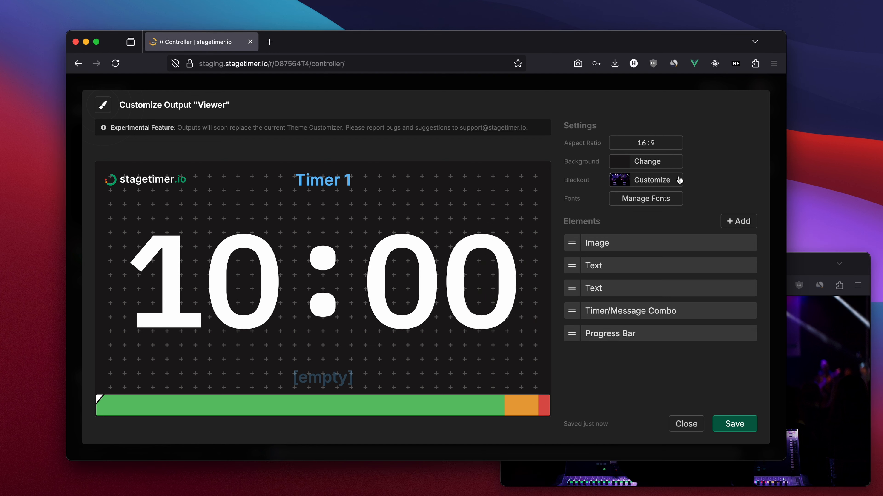
Step: Set the Viewer's blackout to use the current background, save the output, and check it in the Viewer window
left_click(641, 183)
scroll(663, 255, "down", 3)
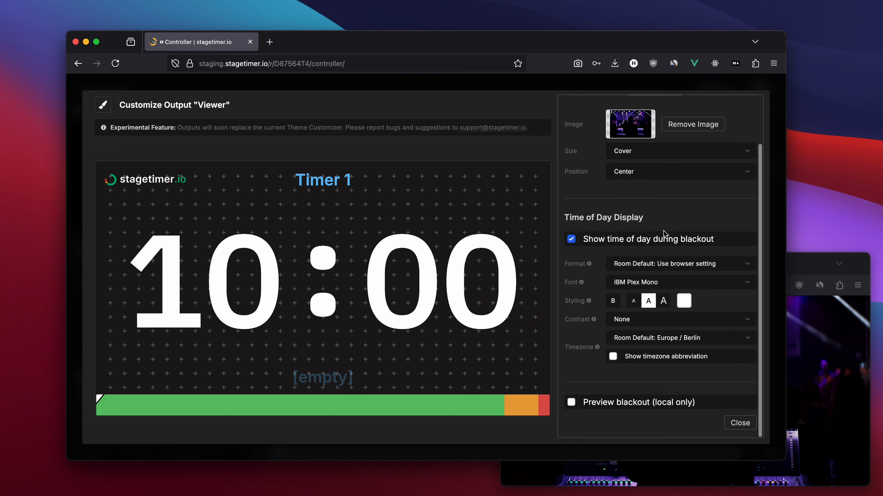
scroll(677, 216, "up", 3)
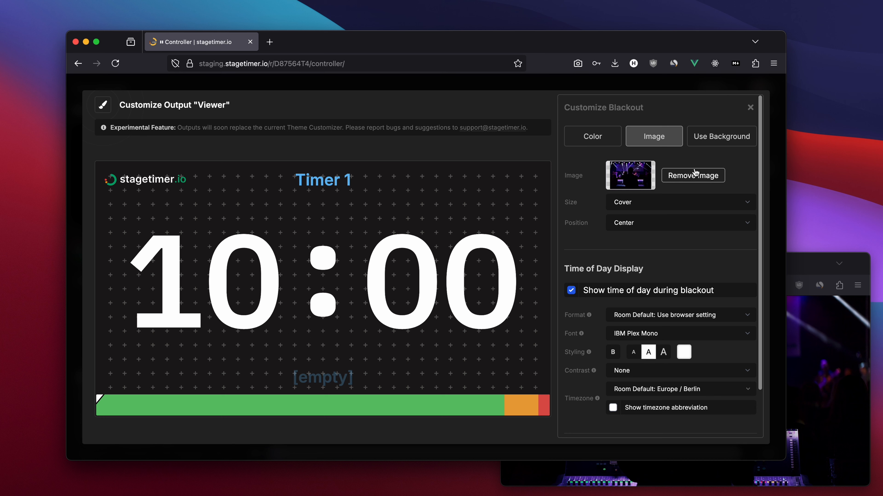
left_click(719, 139)
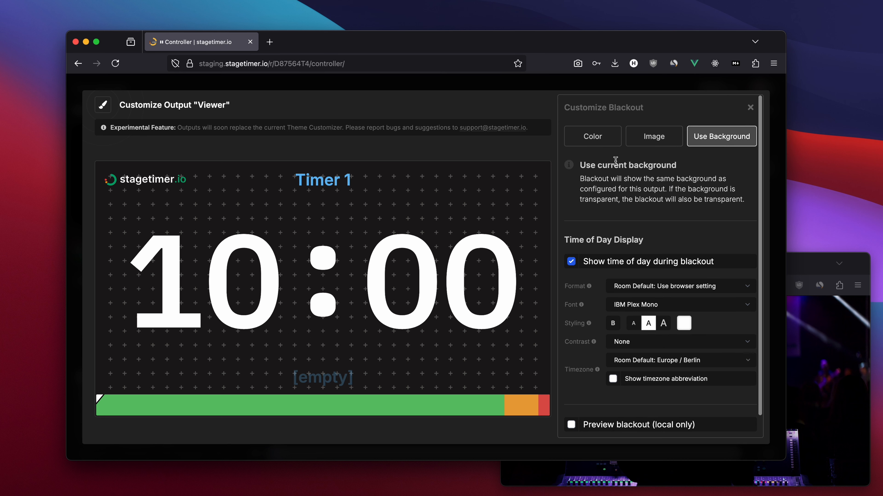
scroll(692, 272, "down", 2)
left_click(738, 424)
left_click(733, 425)
left_click(829, 386)
left_click(720, 193)
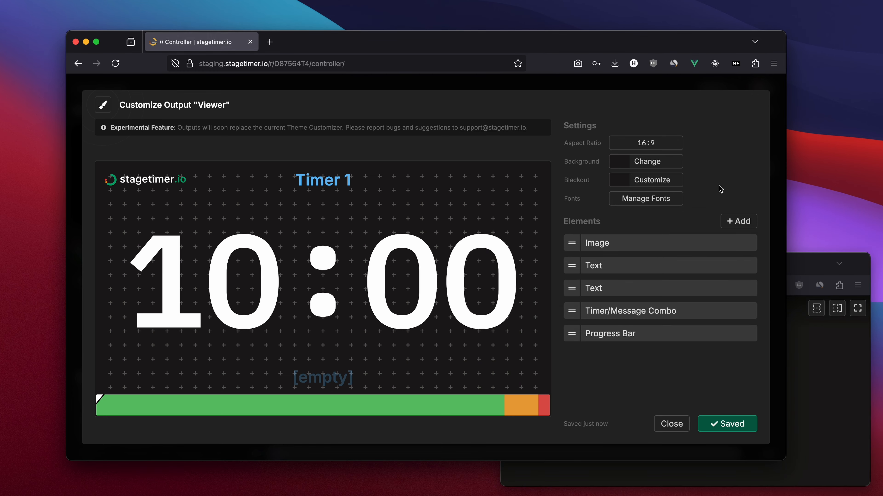
Step: Set the Viewer output's background to an image by uploading blur.jpg from the pictures folder
left_click(656, 171)
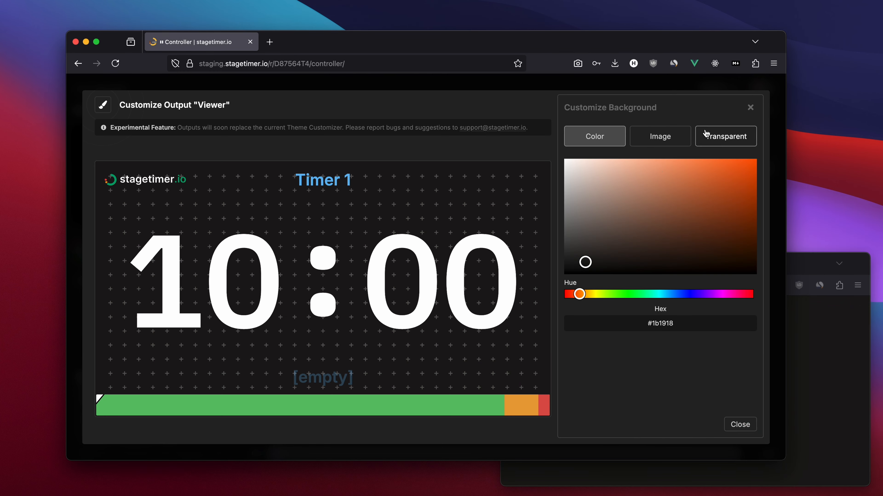
left_click(674, 140)
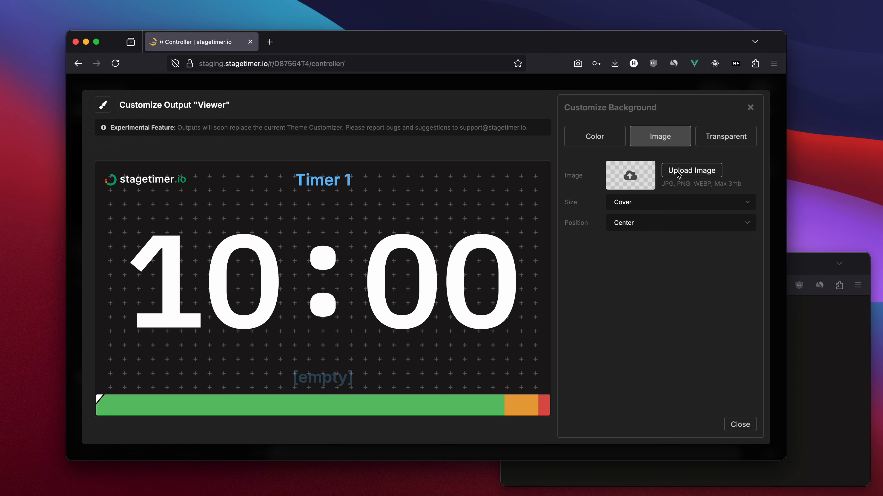
left_click(677, 176)
left_click(542, 66)
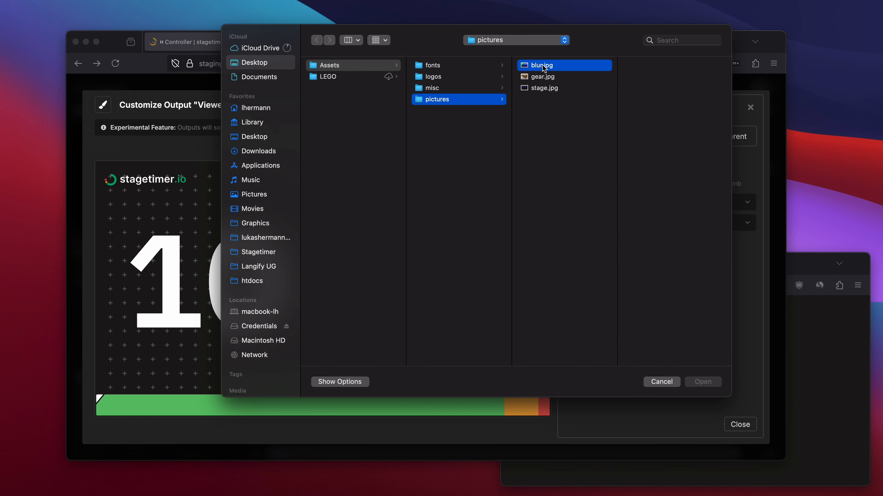
left_click(700, 382)
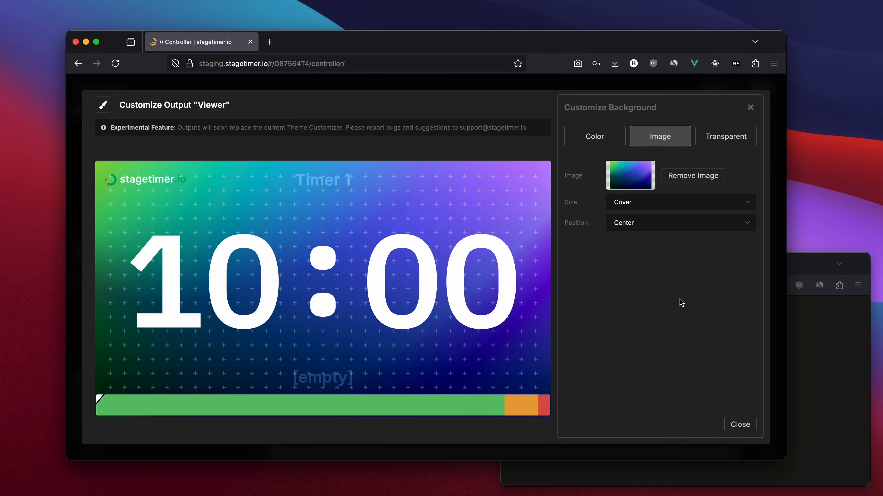
Step: Save the Viewer output with its new background image and check the blackout in the Viewer window
left_click(743, 430)
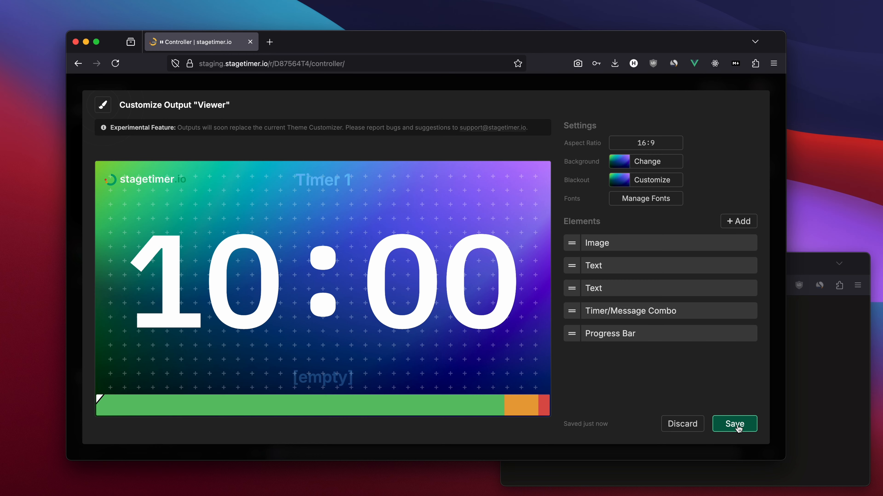
left_click(732, 423)
left_click(818, 409)
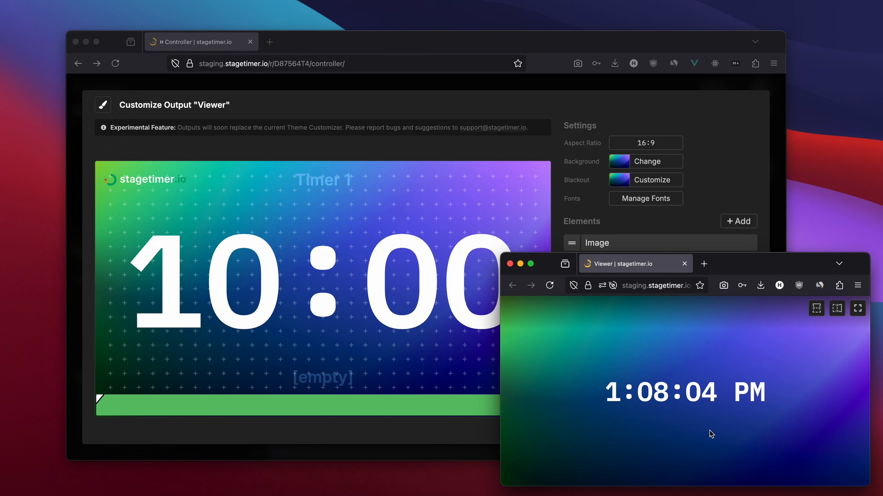
left_click(707, 200)
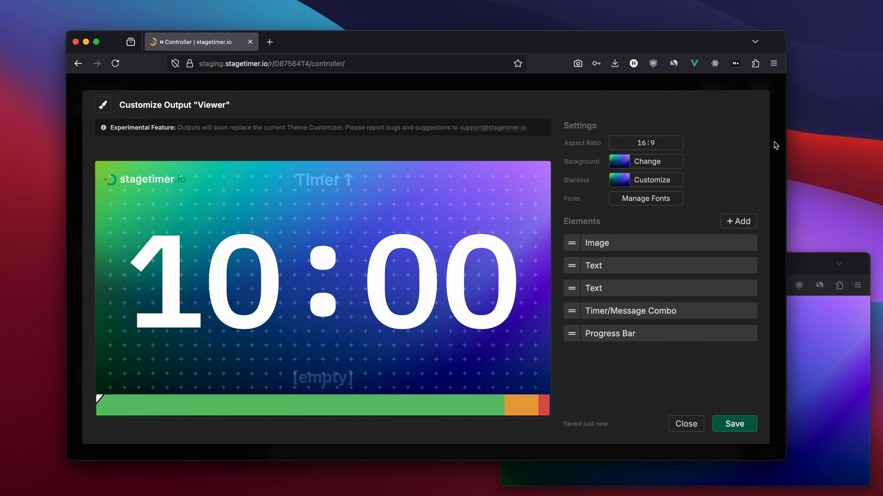
Step: Return to the controller and toggle the blackout to compare the Viewer's timer and blackout screens
left_click(693, 426)
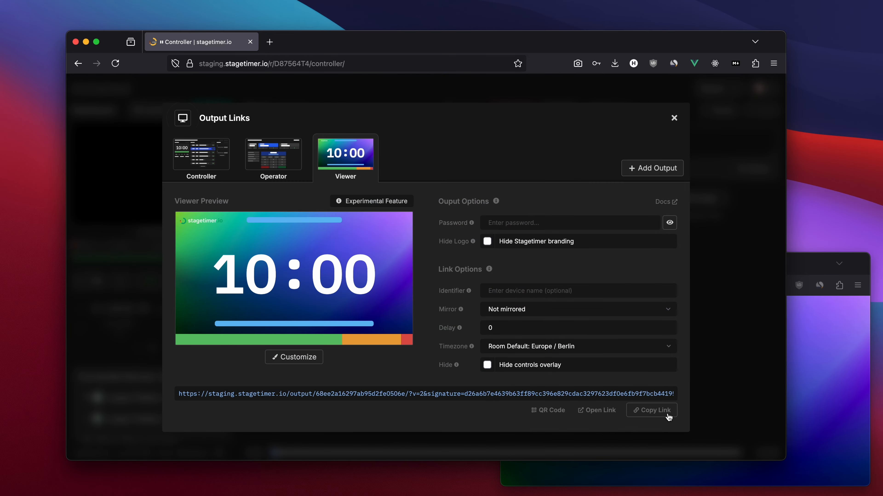
left_click(720, 397)
left_click(810, 371)
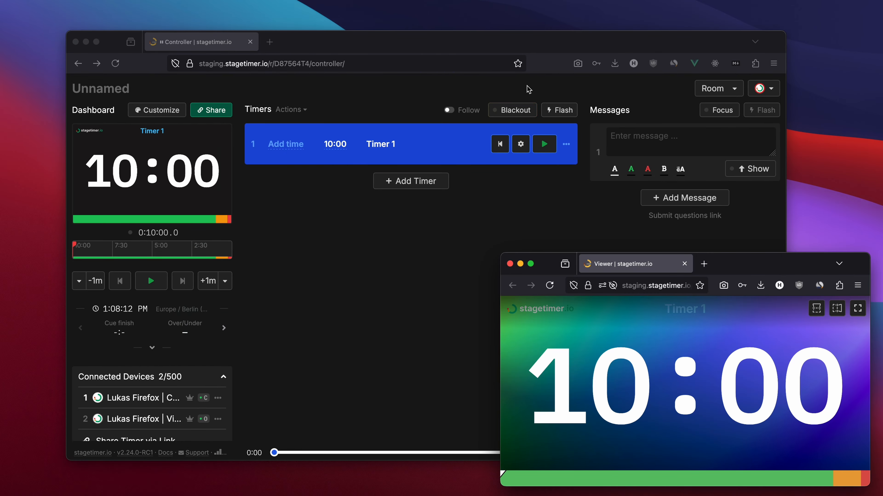
left_click(516, 110)
left_click(520, 113)
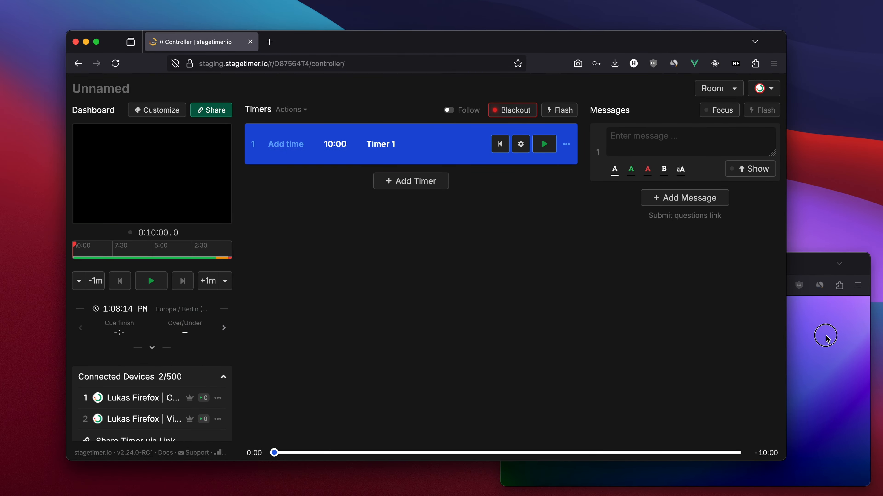
left_click(772, 337)
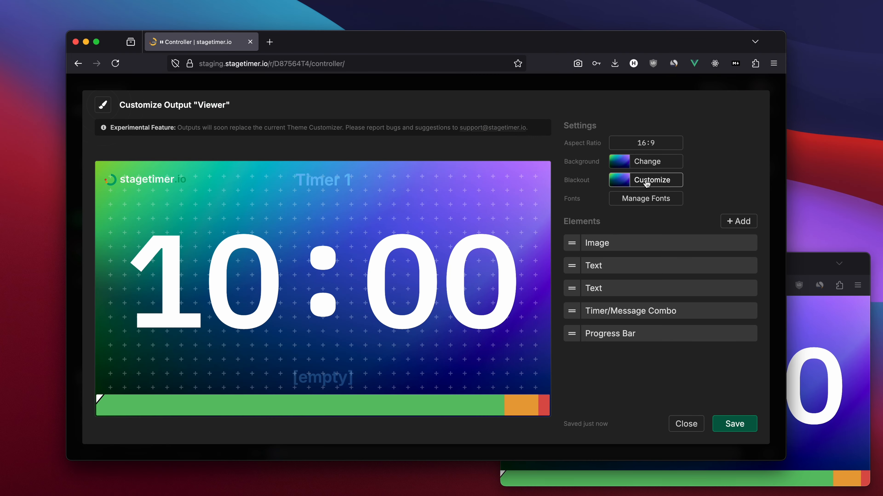
Step: Review the Viewer's blackout settings, set the output's background to transparent, and save the output
left_click(646, 183)
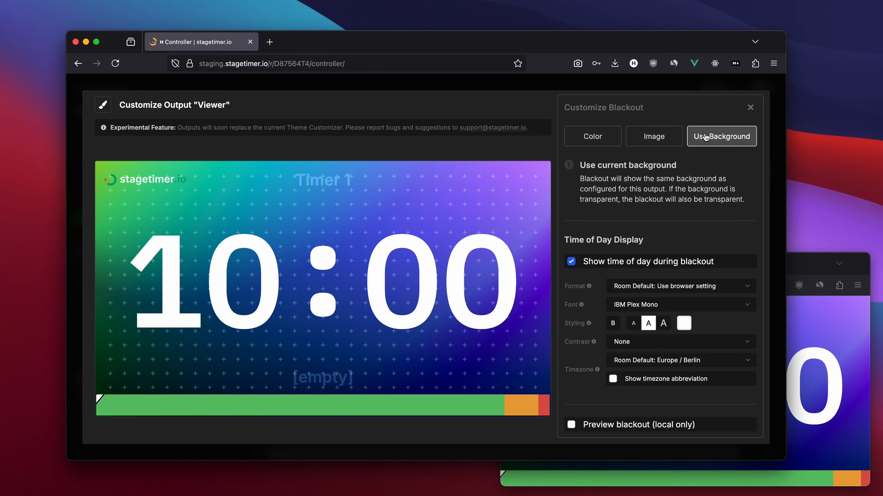
left_click(749, 108)
left_click(647, 163)
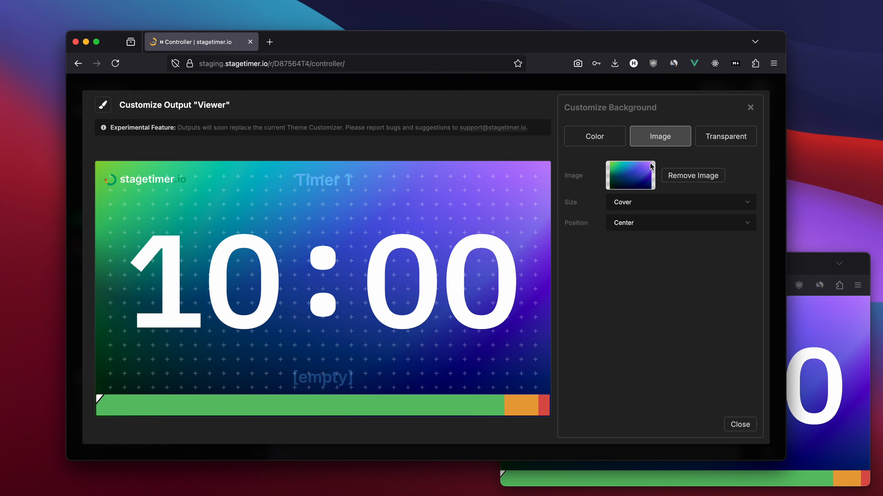
left_click(725, 146)
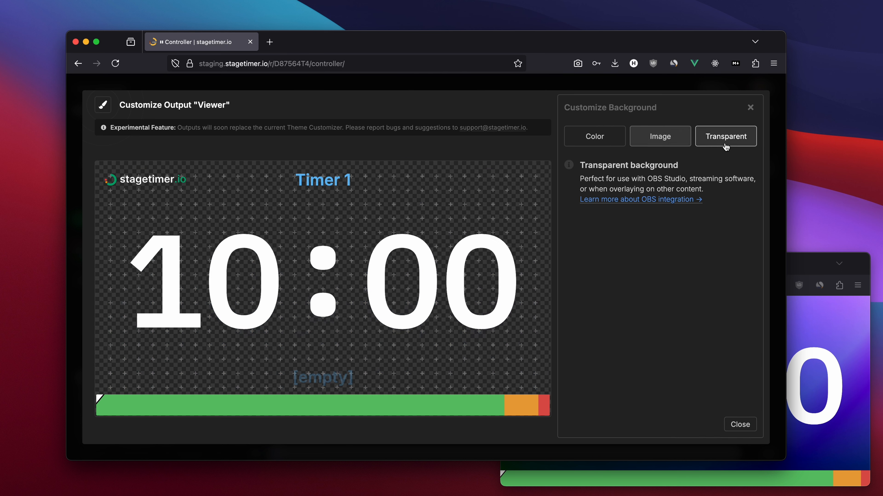
left_click(740, 425)
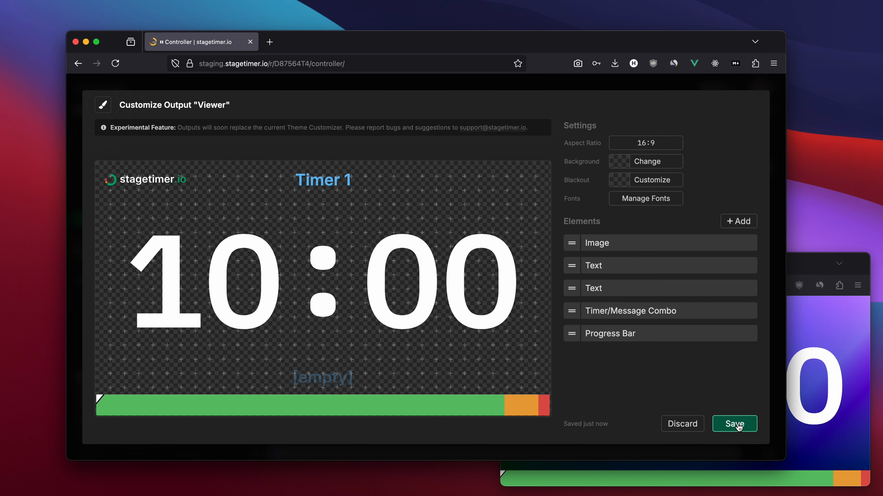
left_click(736, 425)
left_click(674, 426)
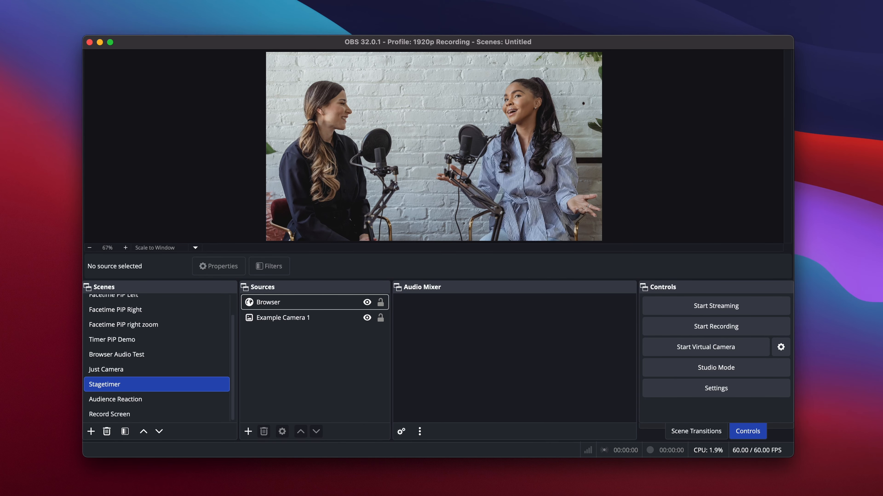
Step: Switch to OBS and set the Browser source's URL in the Stagetimer scene to the copied Viewer output link
key("super+Tab")
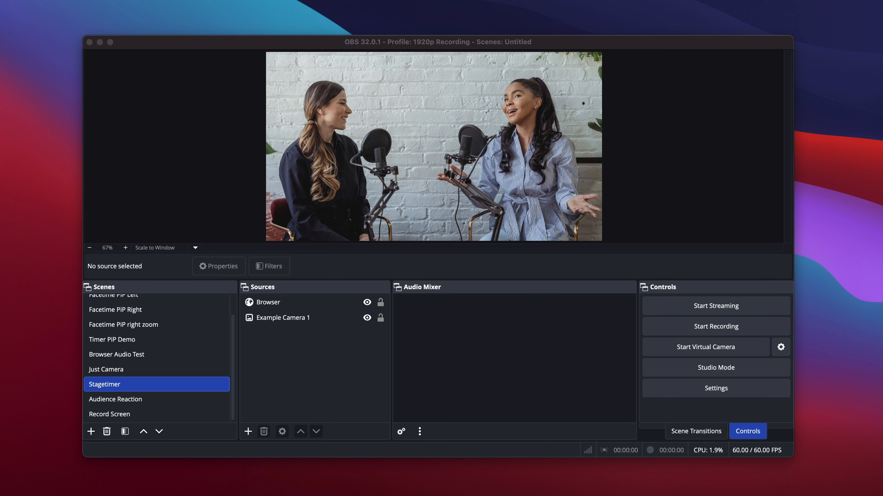
left_click(282, 306)
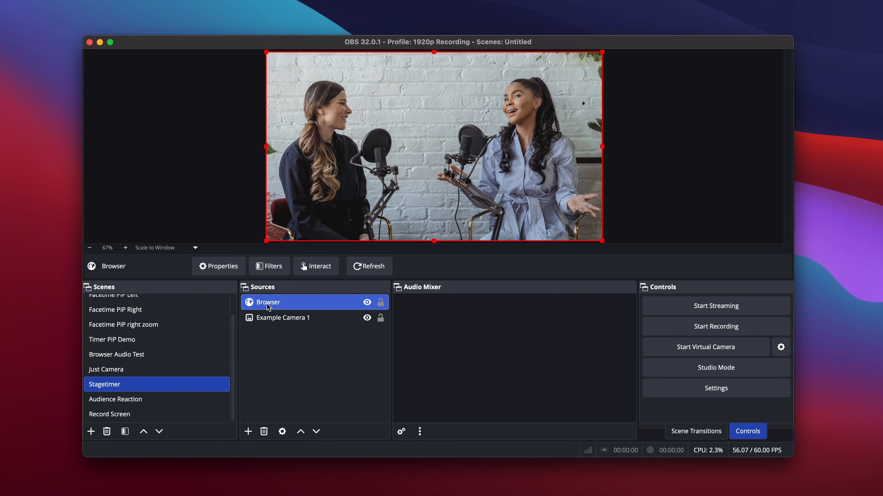
double_click(268, 306)
left_click(341, 266)
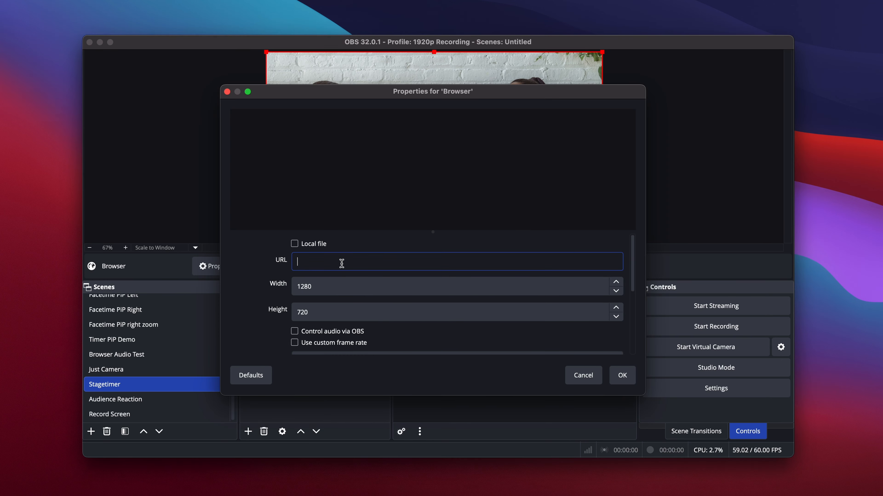
key("super+v")
scroll(452, 313, "down", 10)
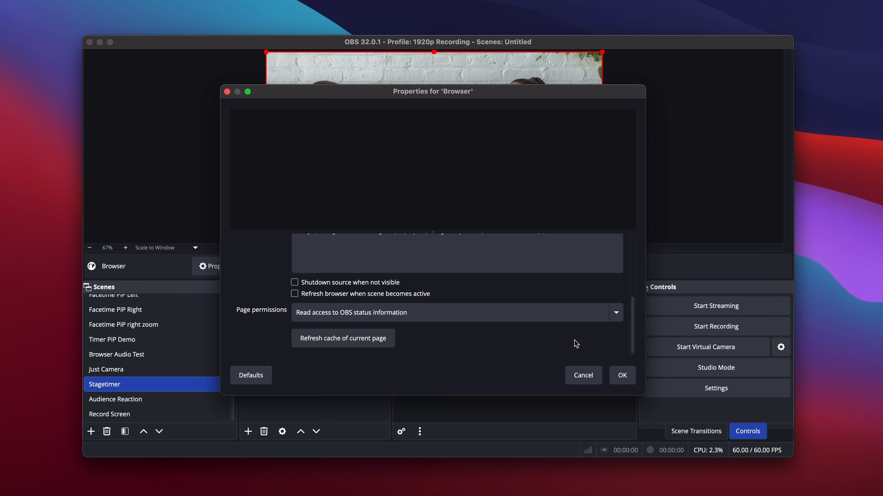
left_click(622, 376)
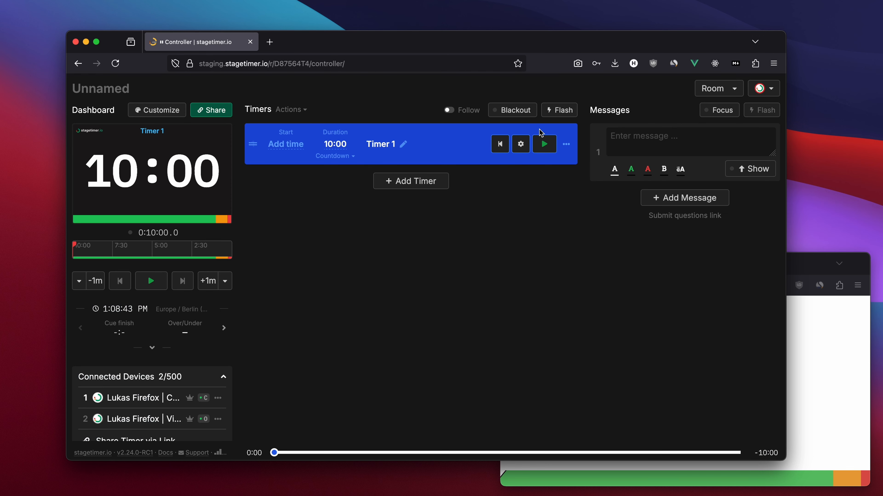
Step: Toggle the blackout from the stagetimer.io controller to test the transparent output
left_click(517, 112)
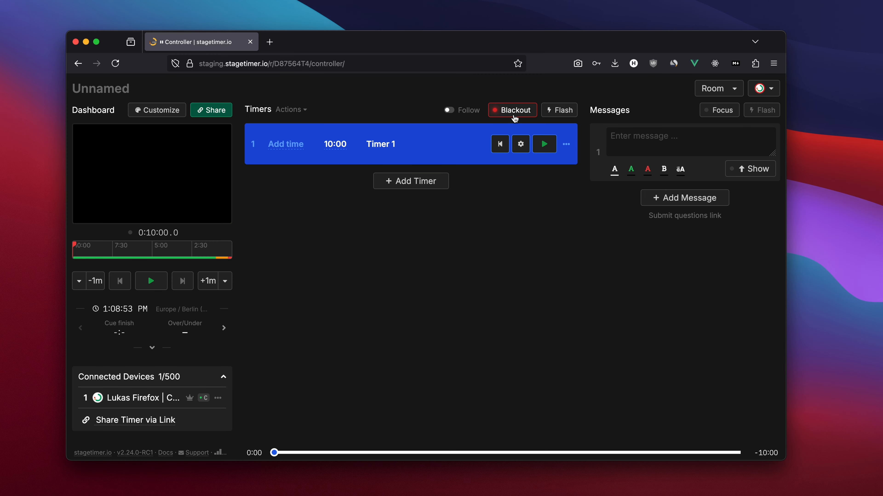
left_click(515, 111)
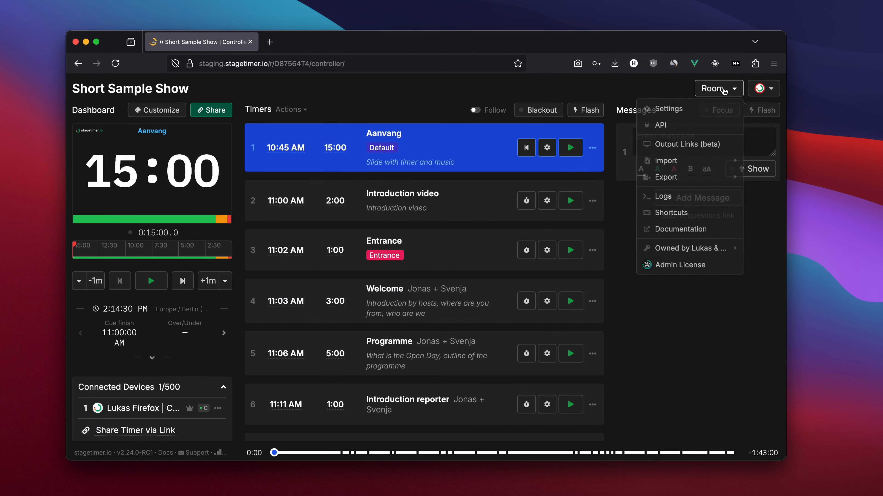
Step: Add a new output to the Short Sample Show room and rename it Agenda
left_click(692, 144)
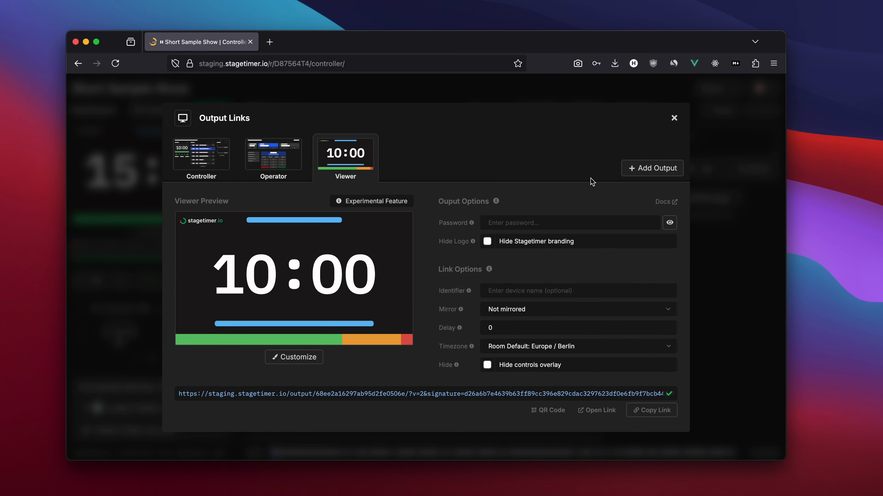
left_click(650, 172)
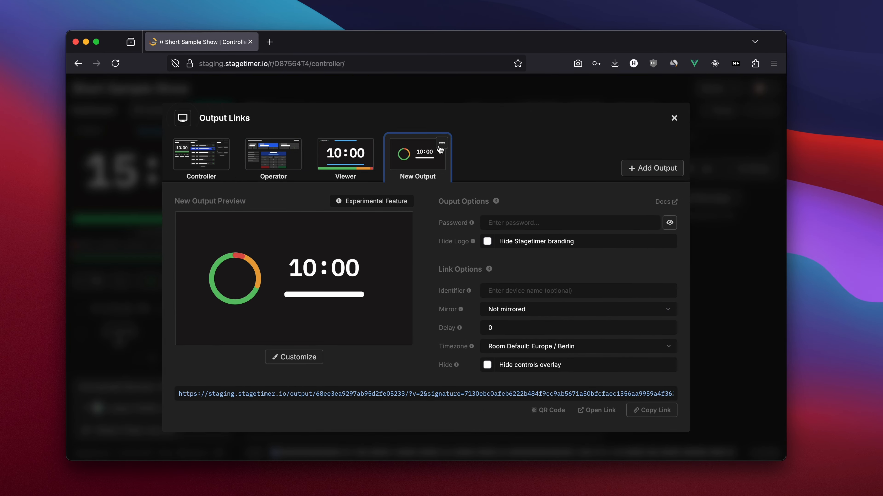
left_click(441, 142)
left_click(463, 162)
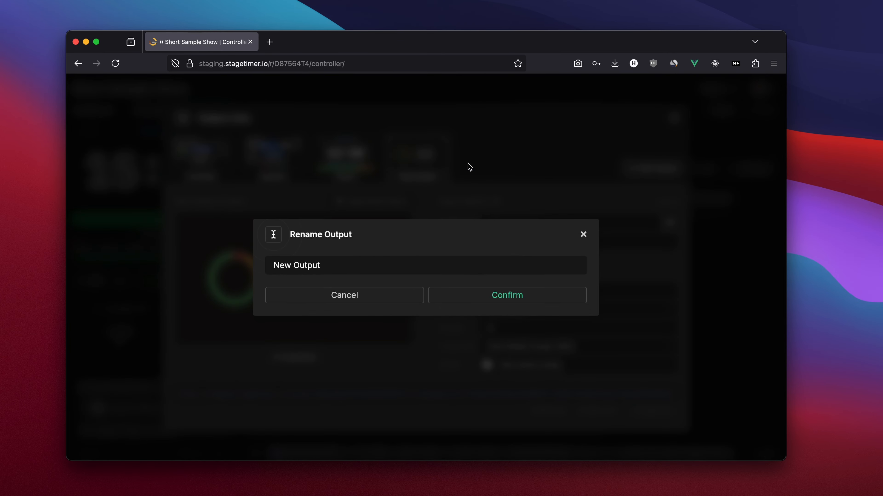
left_click_drag(343, 262, 270, 267)
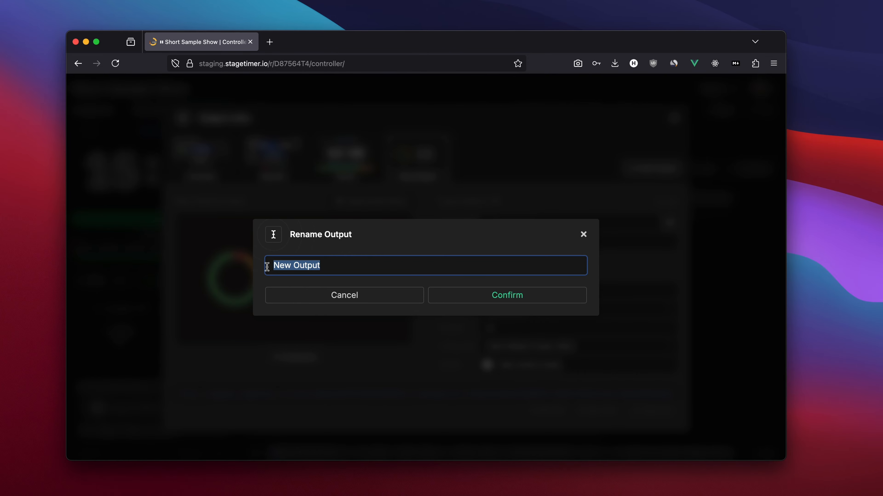
type("Agenda")
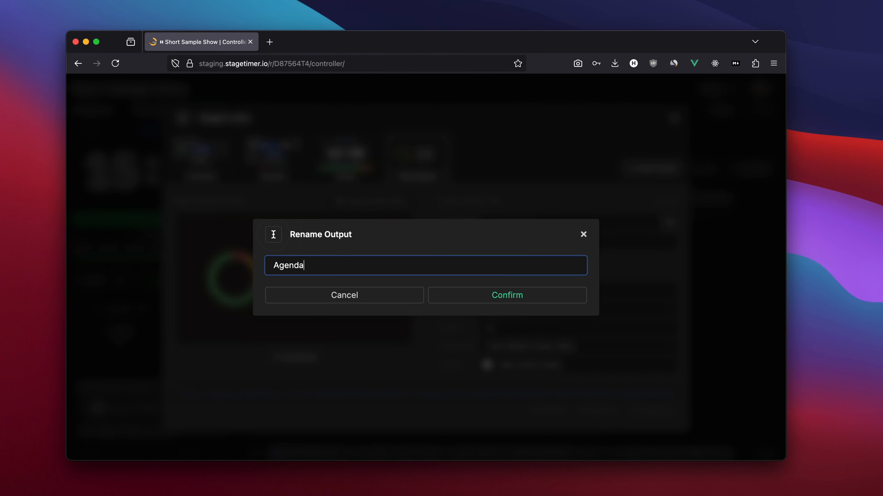
left_click(477, 303)
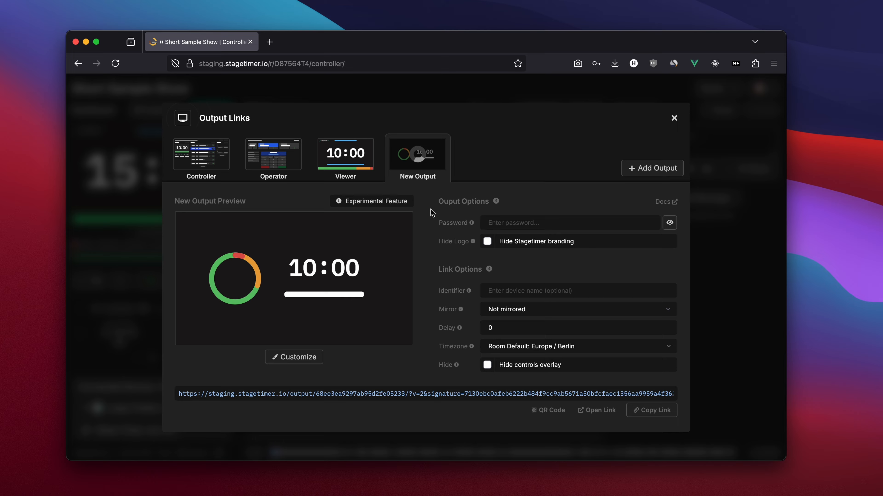
Step: Open the Agenda output for customizing and remove its default Text, Timer and Progress Ring elements
left_click(278, 358)
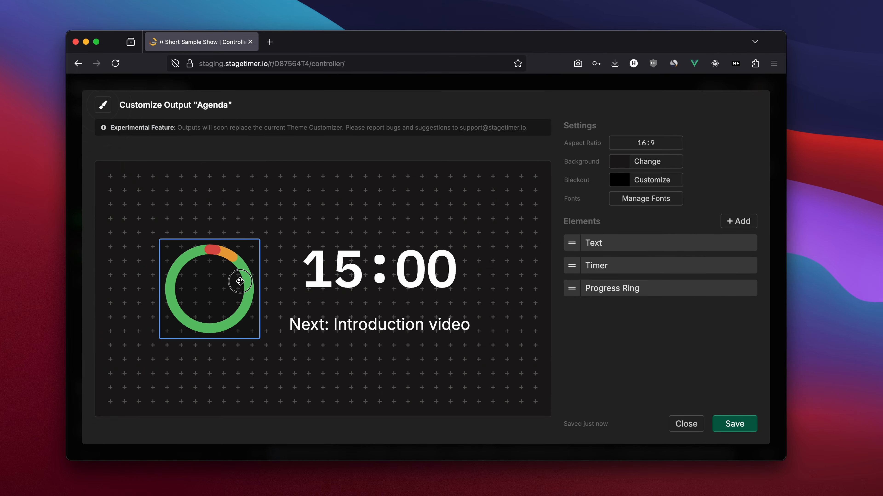
left_click(238, 279)
left_click(585, 425)
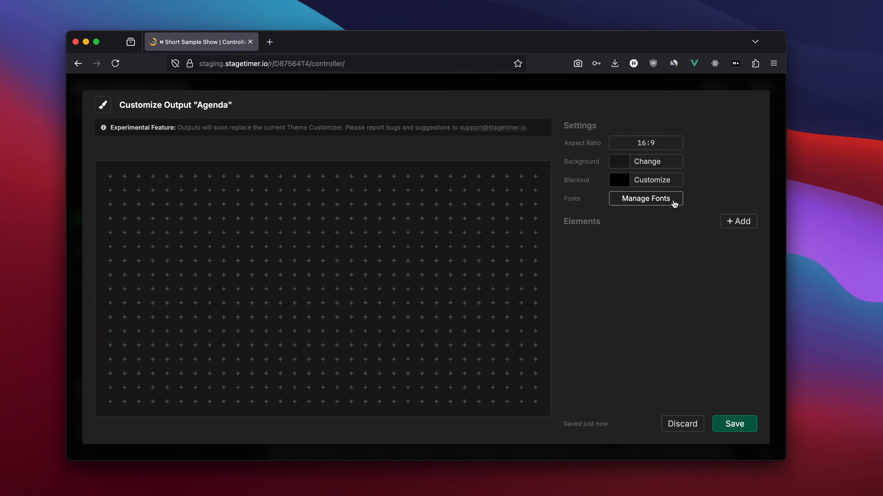
Step: Add an Agenda element and stretch it downward to nearly the full height of the canvas
left_click(746, 222)
scroll(672, 287, "down", 5)
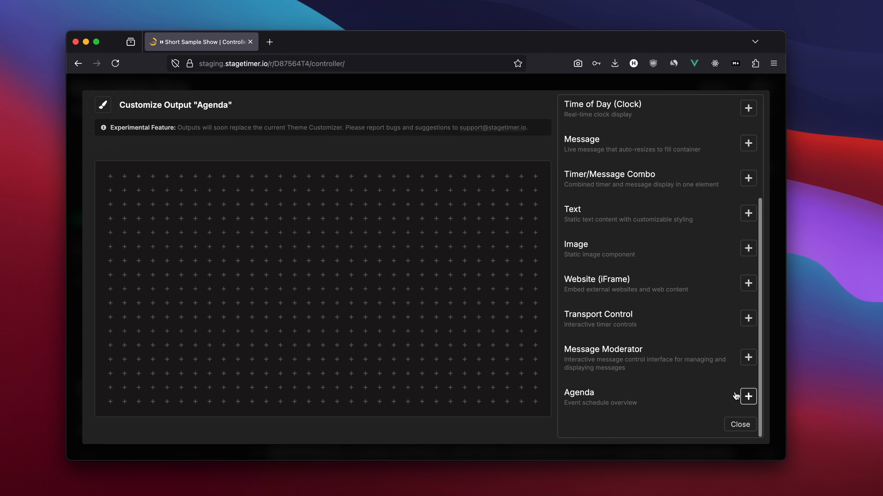
left_click(747, 398)
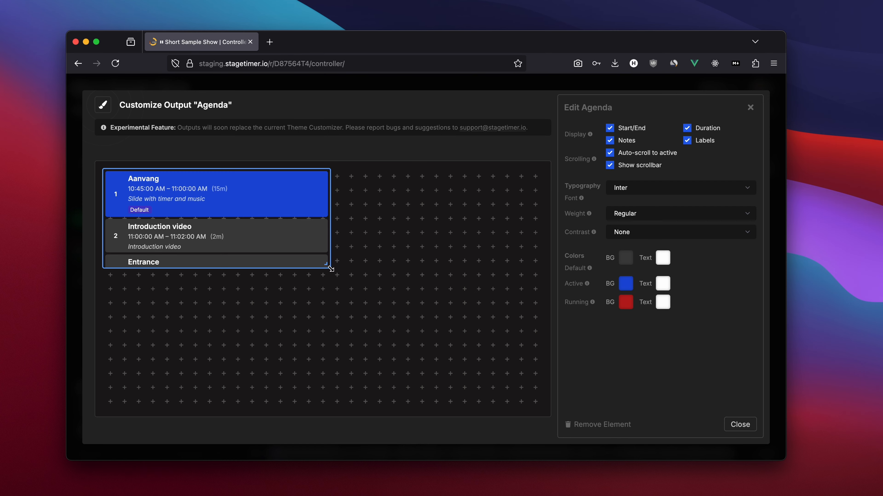
left_click_drag(328, 267, 330, 409)
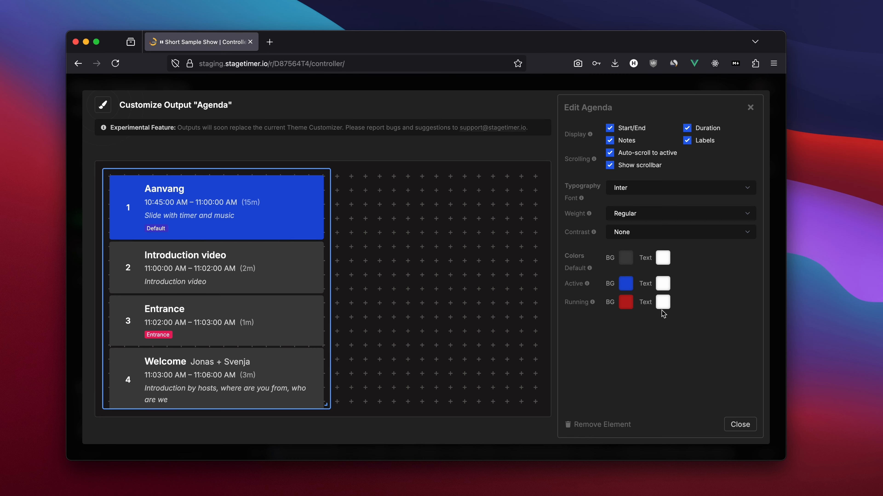
left_click(731, 425)
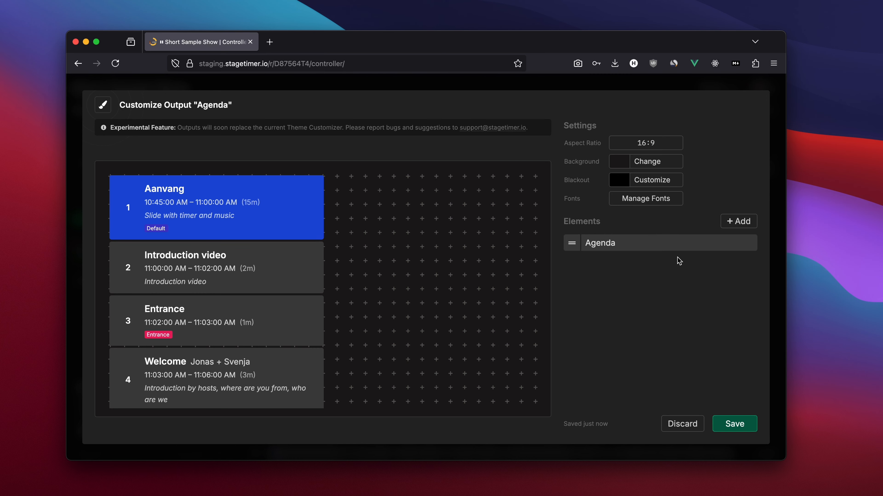
Step: Add a Time of Day (Clock) element and move it to the upper-right corner of the canvas
left_click(742, 221)
scroll(660, 361, "down", 3)
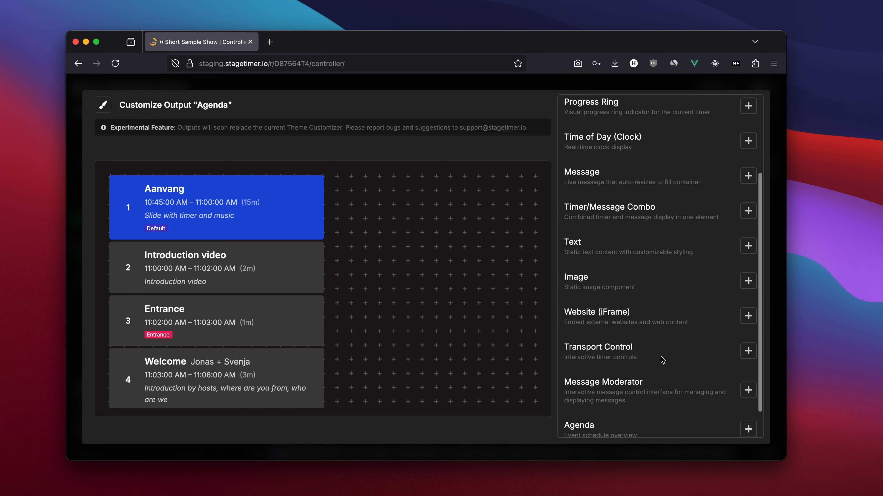
scroll(662, 360, "up", 3)
left_click(749, 245)
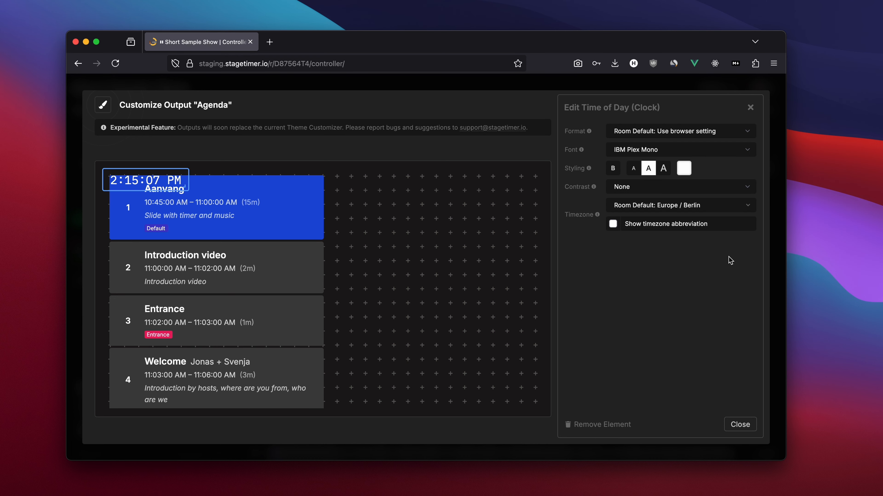
left_click_drag(161, 174, 510, 184)
Step: Widen the Agenda element slightly past the middle of the canvas and open its settings
left_click(325, 404)
left_click_drag(325, 404, 354, 405)
left_click(385, 357)
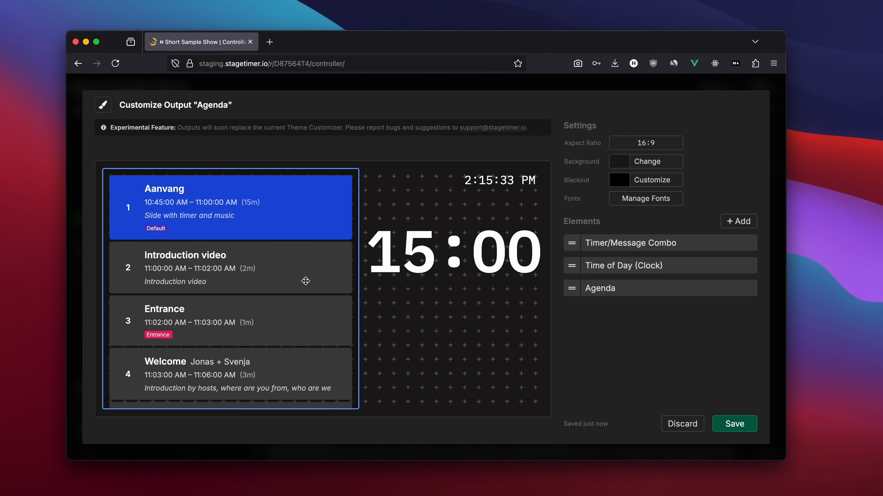
left_click(245, 300)
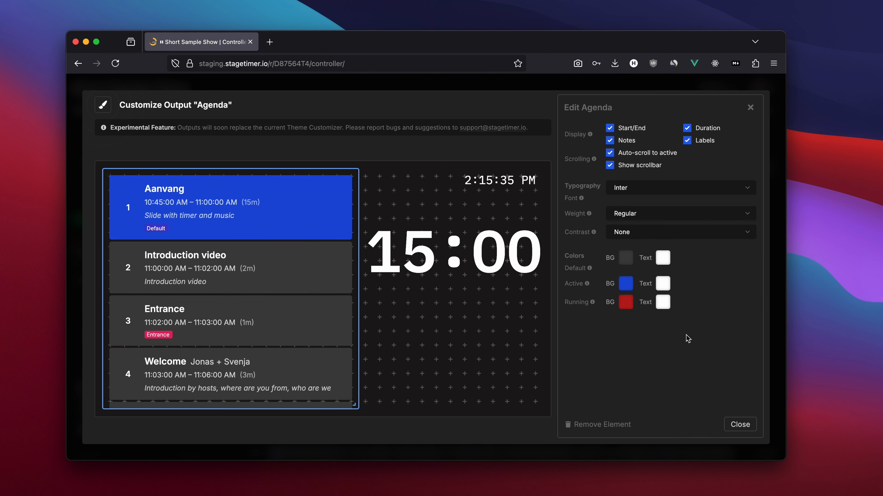
Step: Turn the Agenda element's Start/End, Notes, Duration and Labels display options off and back on one by one
left_click(613, 129)
left_click(611, 130)
left_click(611, 140)
left_click(611, 141)
left_click(690, 131)
left_click(689, 132)
left_click(687, 141)
left_click(687, 142)
Step: Save the Agenda output's customization and open the output's link
left_click(739, 425)
left_click(734, 424)
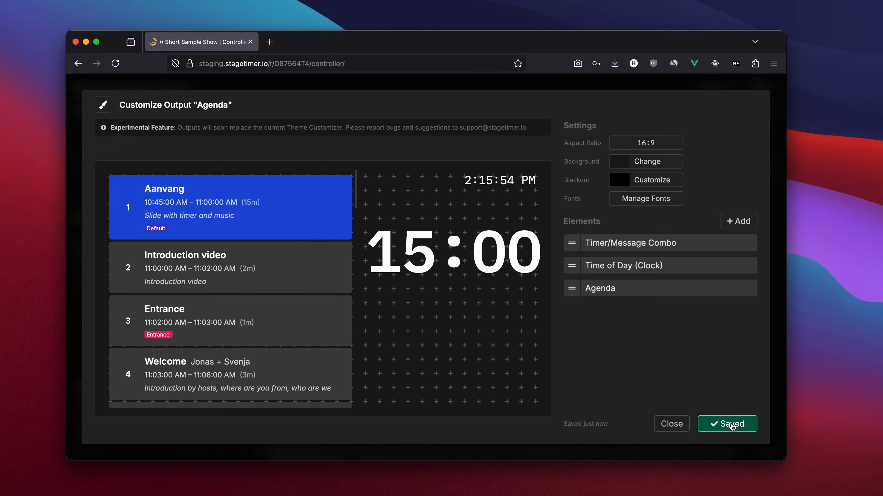
left_click(677, 424)
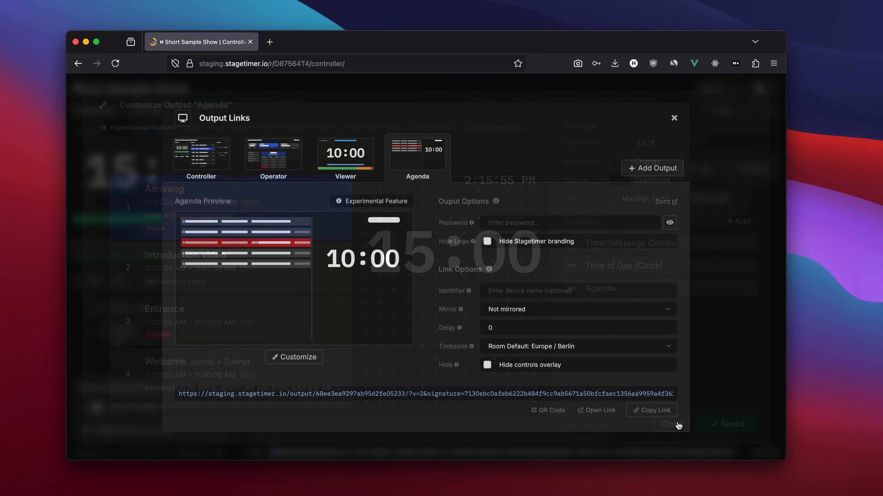
left_click(605, 414)
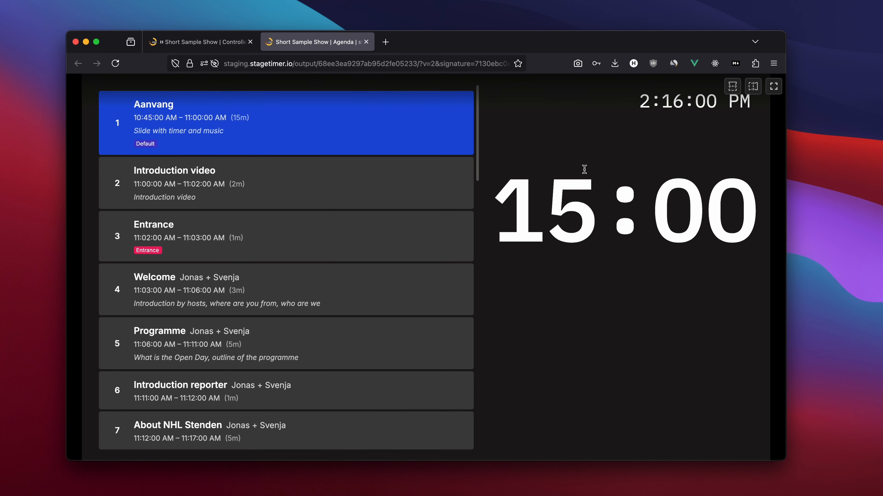
Step: Start the Programme timer from the controller and check the running schedule in the Agenda output
left_click(220, 43)
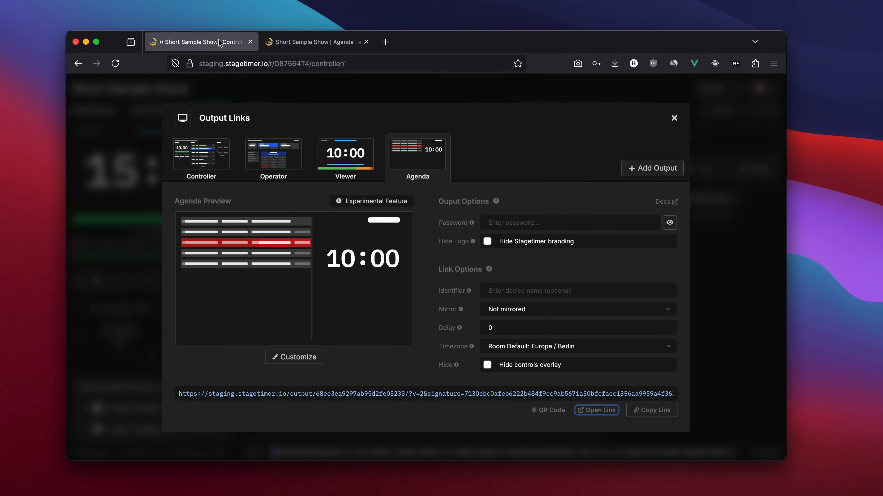
left_click(710, 119)
scroll(530, 243, "down", 2)
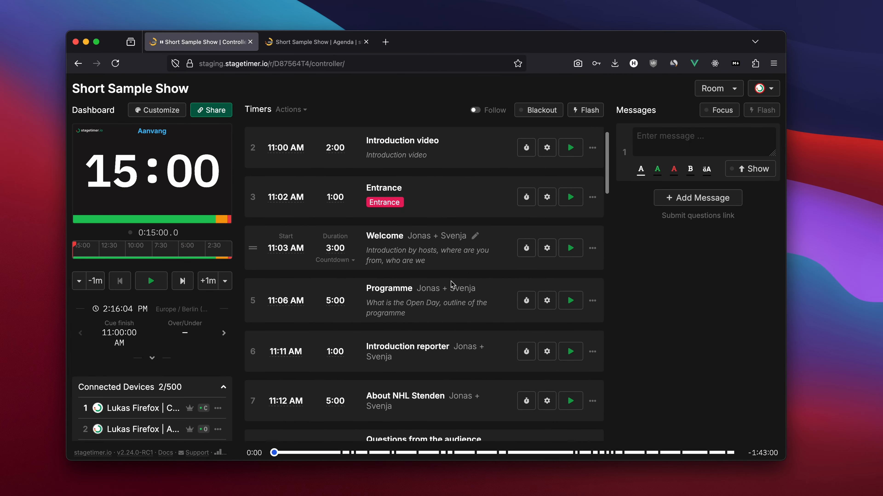
left_click(570, 298)
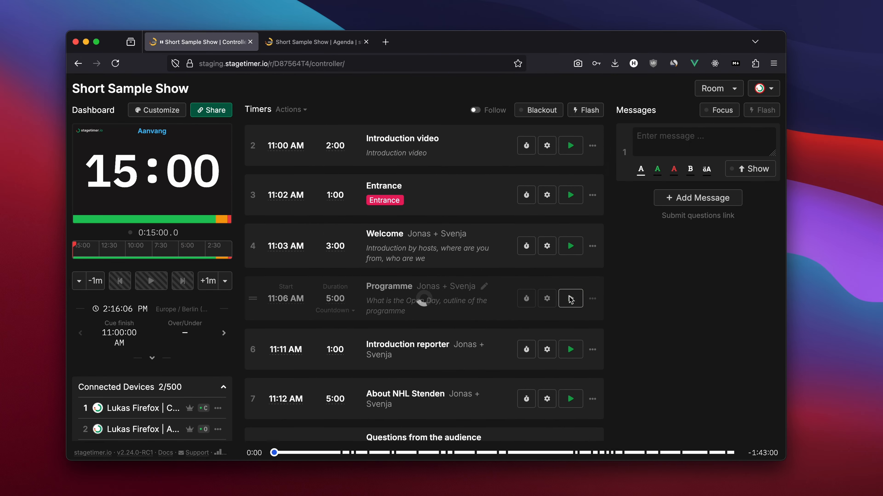
left_click(348, 42)
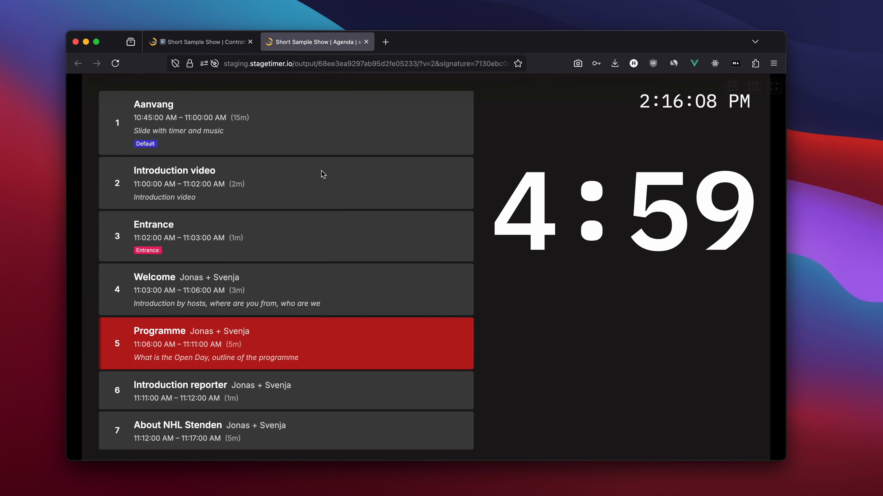
scroll(365, 347, "down", 3)
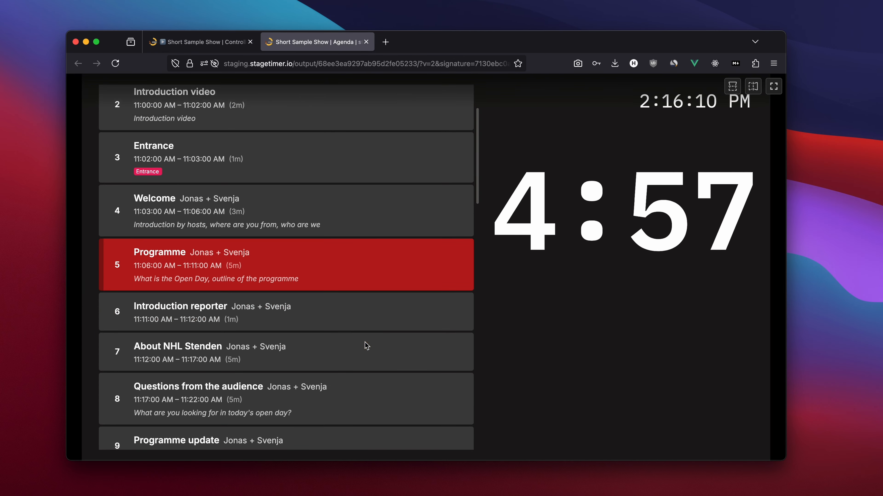
Step: Add a Transport Control element to the Agenda output and fit it beneath the timer, beside the schedule
key("ctrl+shift+Tab")
left_click(735, 224)
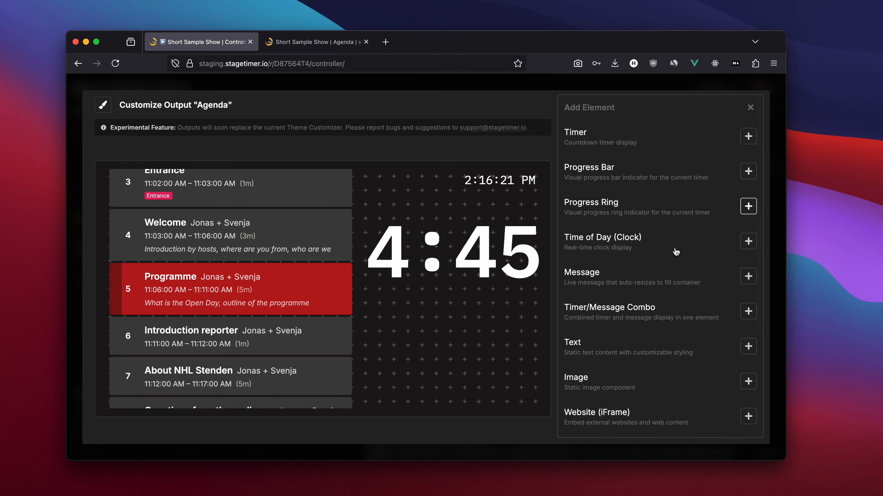
scroll(678, 278, "down", 3)
scroll(680, 315, "down", 3)
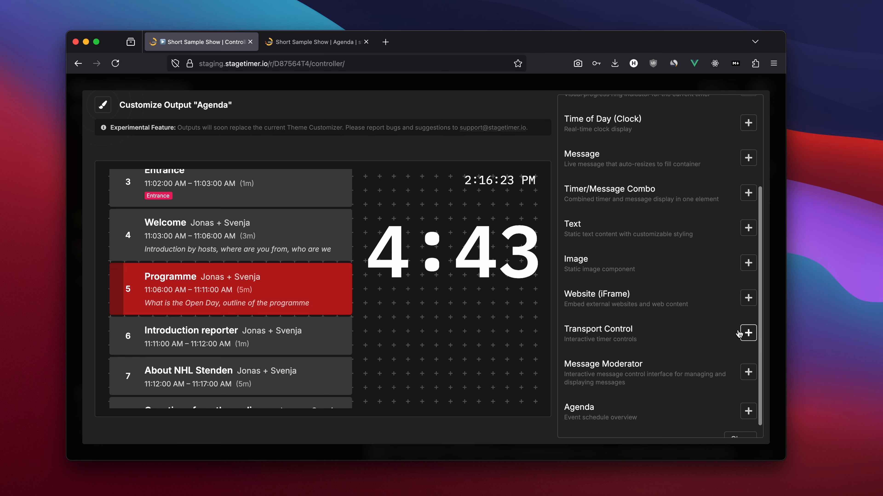
left_click(747, 331)
left_click_drag(295, 224, 540, 405)
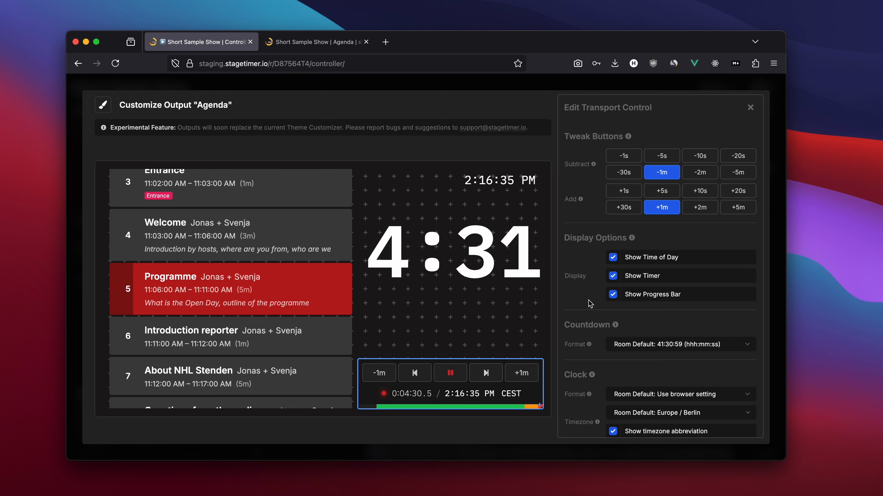
Step: Hide the Transport Control's progress bar, timer and time of day, and reduce its height to a single row of buttons
left_click(612, 296)
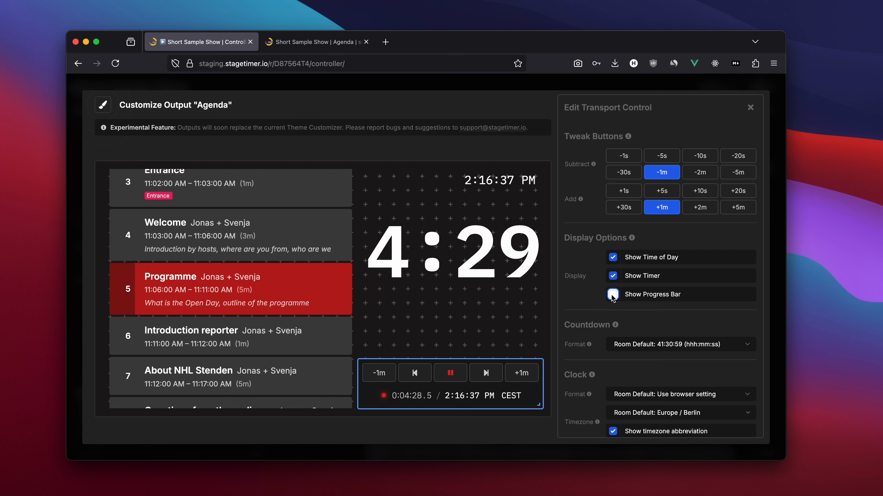
left_click(613, 276)
left_click(613, 257)
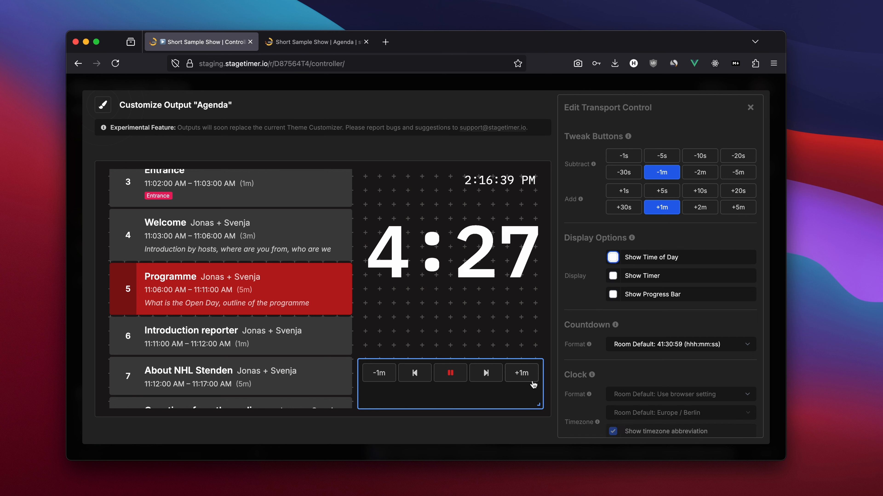
left_click_drag(538, 404, 496, 406)
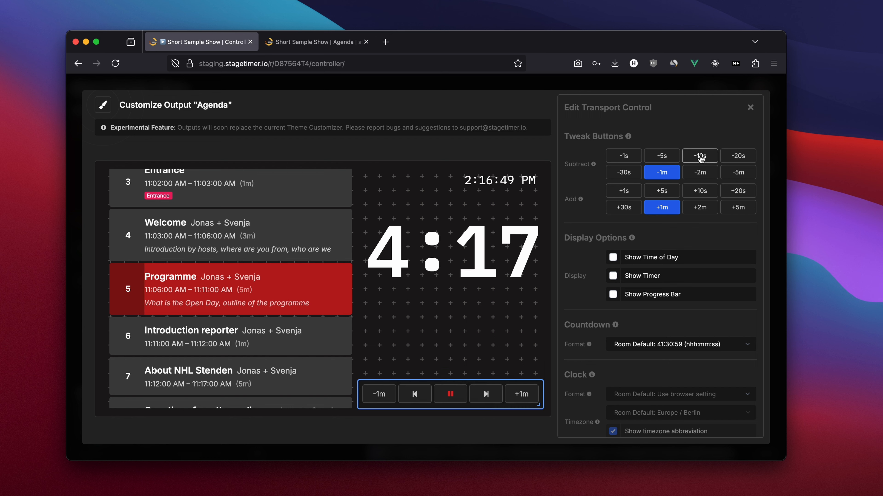
Step: Add -10s and +10s tweak buttons to the Transport Control and save the Agenda output
left_click(700, 157)
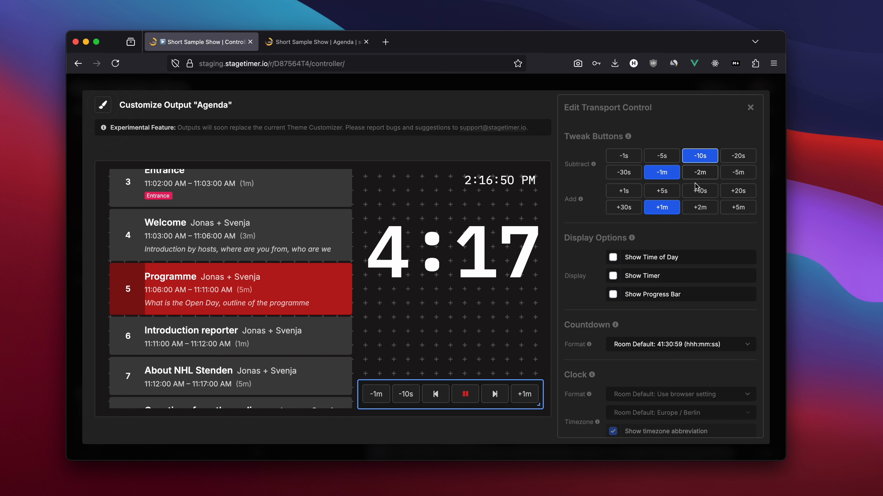
left_click(700, 191)
left_click(509, 346)
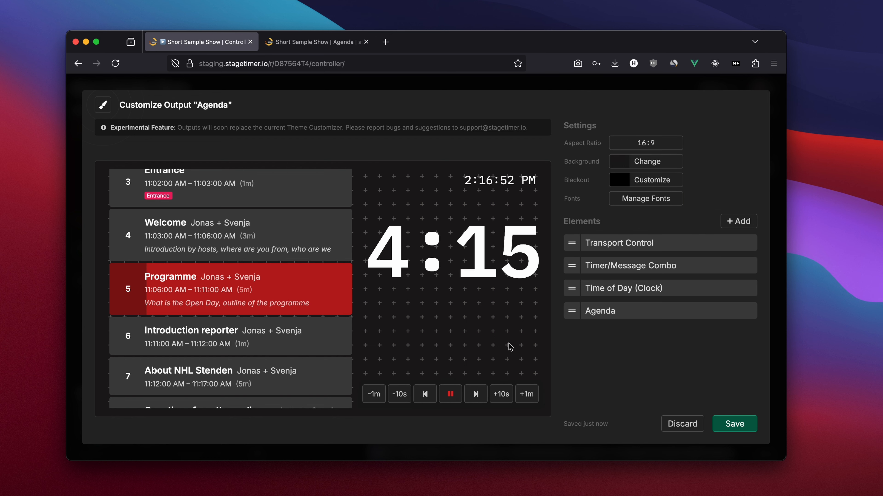
left_click(740, 429)
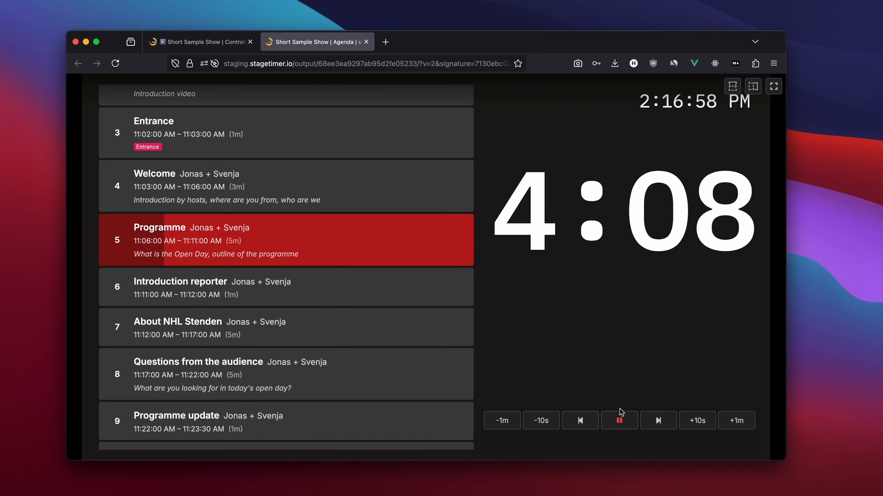
Step: Skip ahead two timers with the transport controls in the Agenda output and close that output
left_click(657, 421)
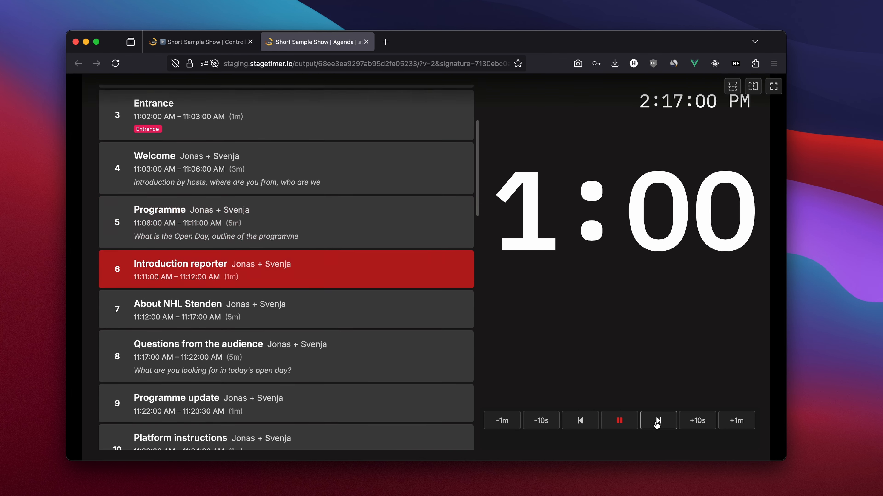
left_click(658, 420)
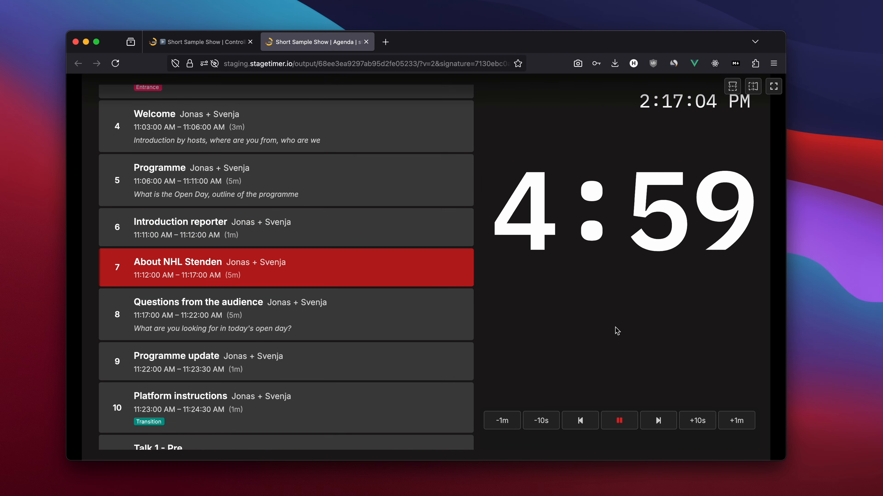
key("super+w")
Step: Add a Message Moderator element to the Moderator output and enlarge it
scroll(634, 328, "down", 3)
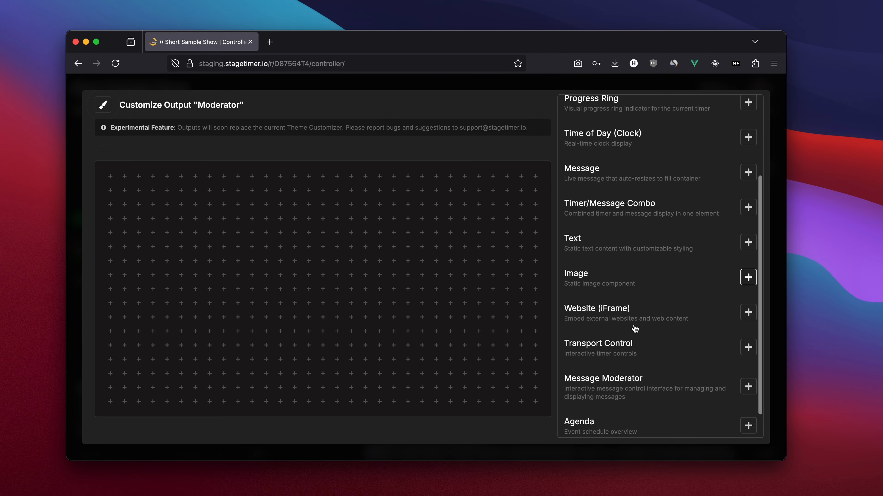
left_click(748, 360)
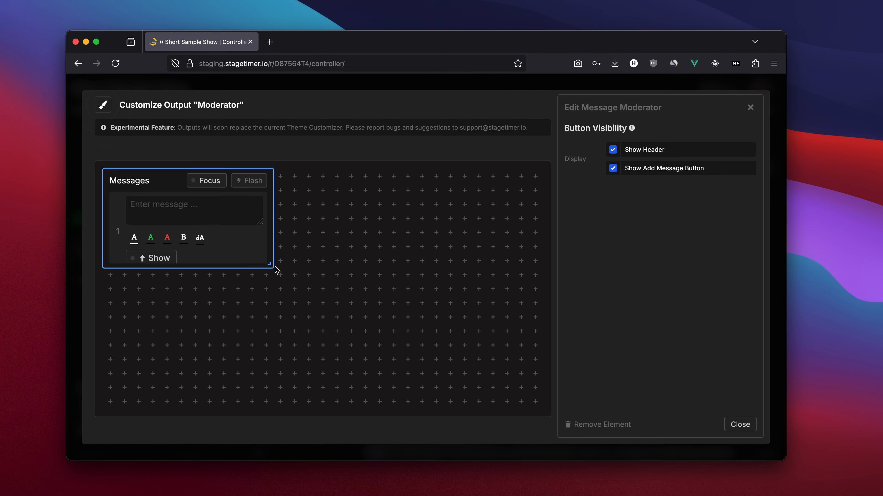
left_click_drag(269, 264, 339, 369)
left_click(740, 424)
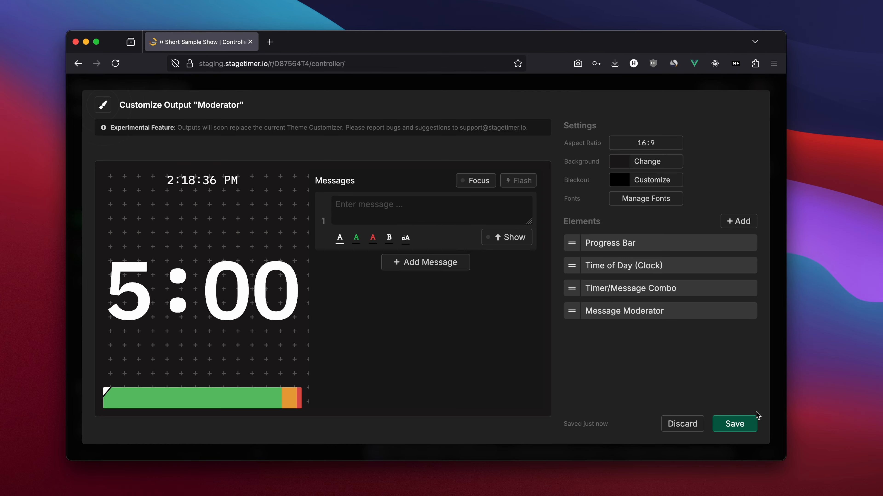
Step: Save the Moderator output's customization and open the output's link
left_click(743, 427)
left_click(680, 427)
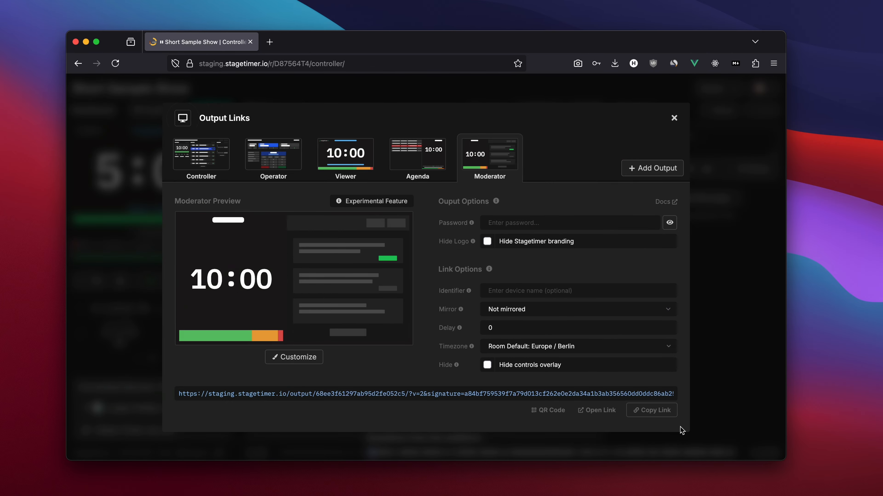
left_click(603, 411)
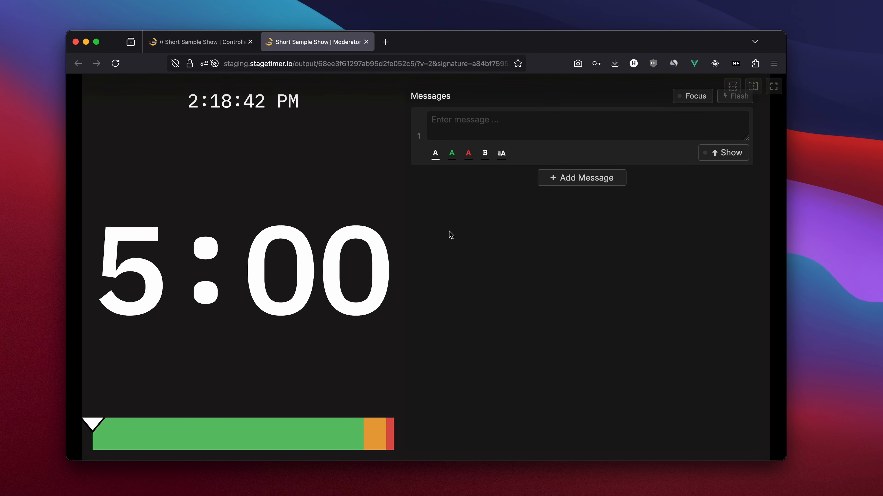
Step: Enter the messages "Hello There!" and "Get off stage please" in the Moderator output and show the second one
left_click(467, 125)
type("Hello There!")
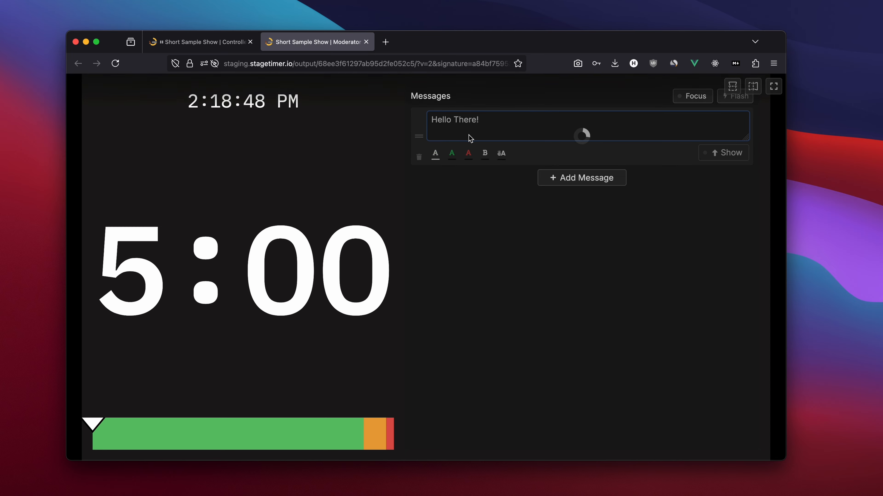
left_click(553, 178)
left_click(473, 185)
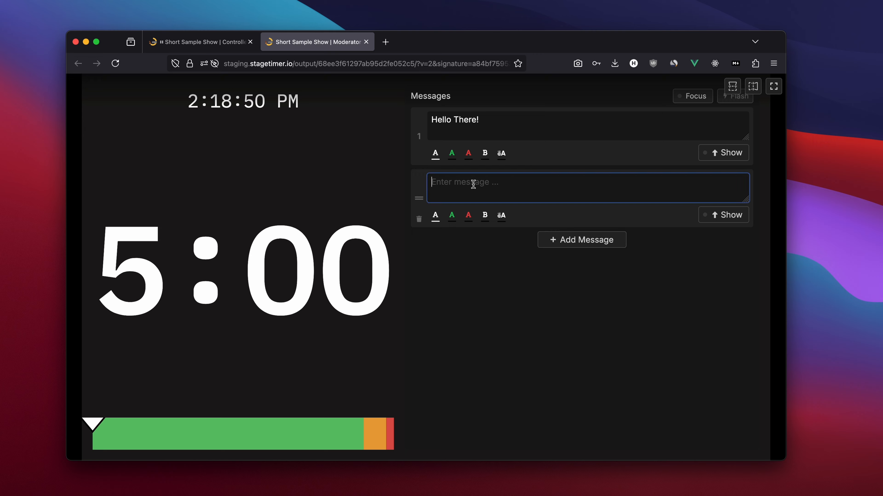
type("Get off stage please")
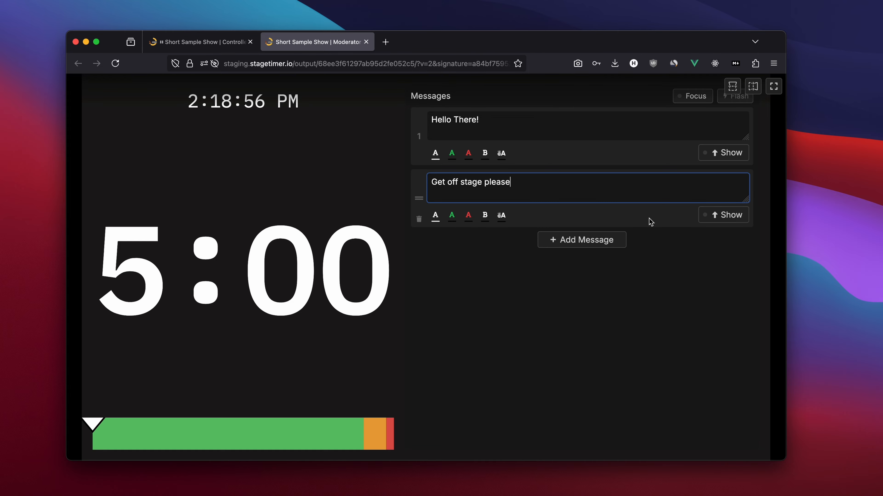
left_click(725, 218)
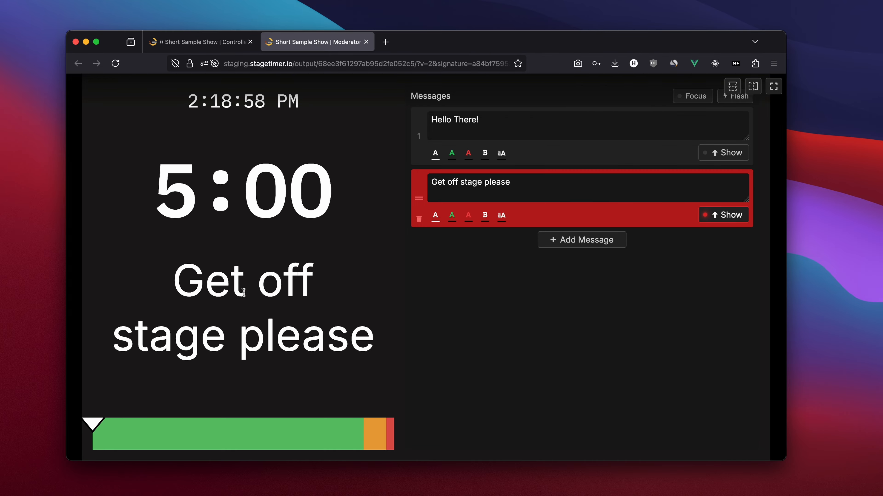
Step: Submit the question "How tall are you?" anonymously through the controller's question submission link
left_click(209, 42)
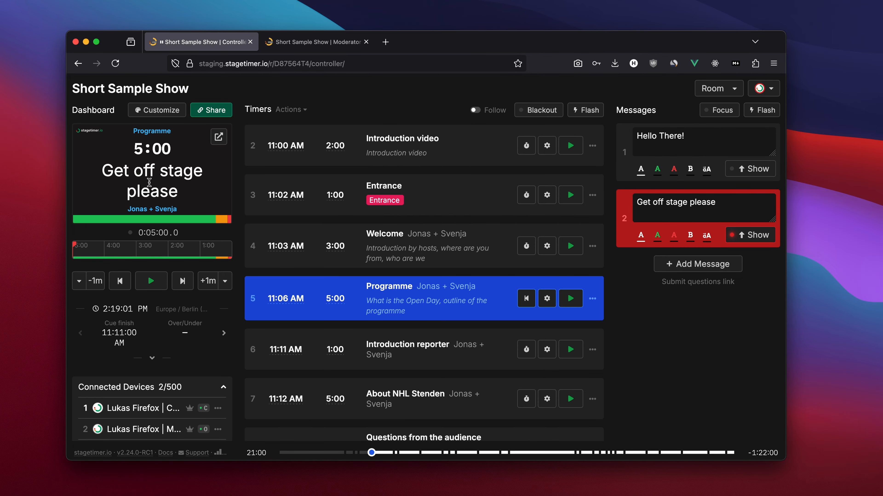
left_click(698, 281)
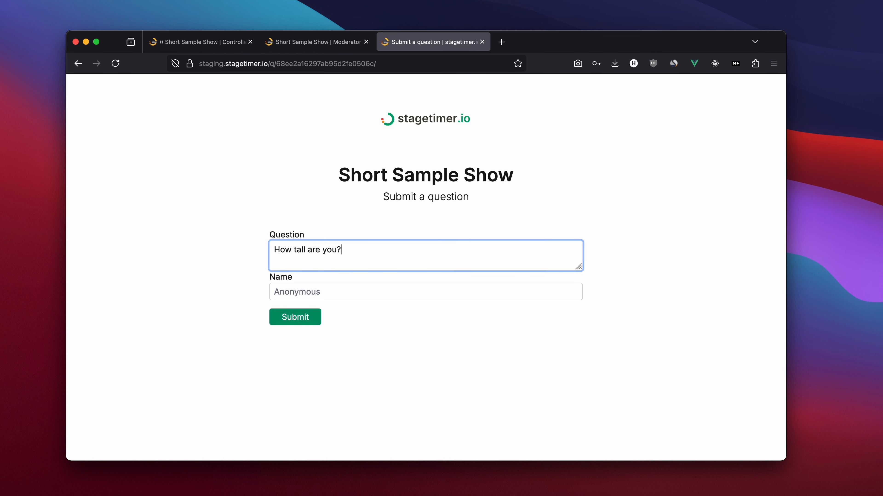
left_click(287, 319)
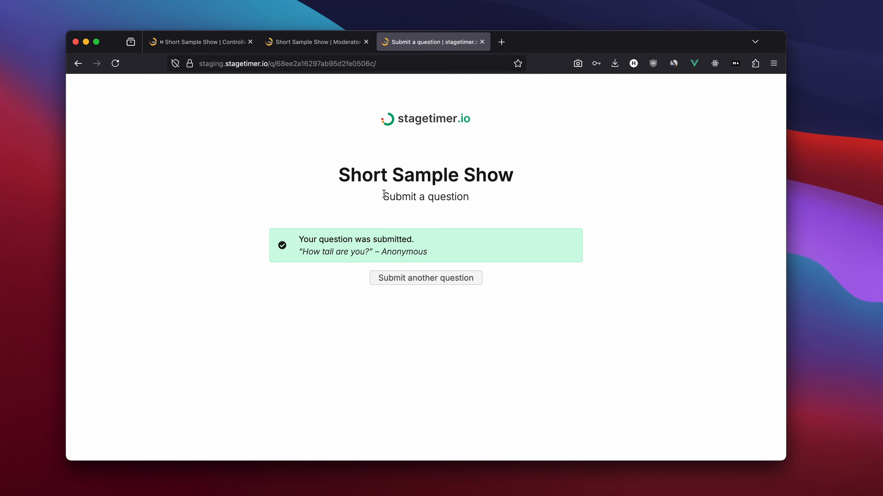
Step: Show the submitted "How tall are you?" question from the Moderator output and make its text bold
left_click(322, 49)
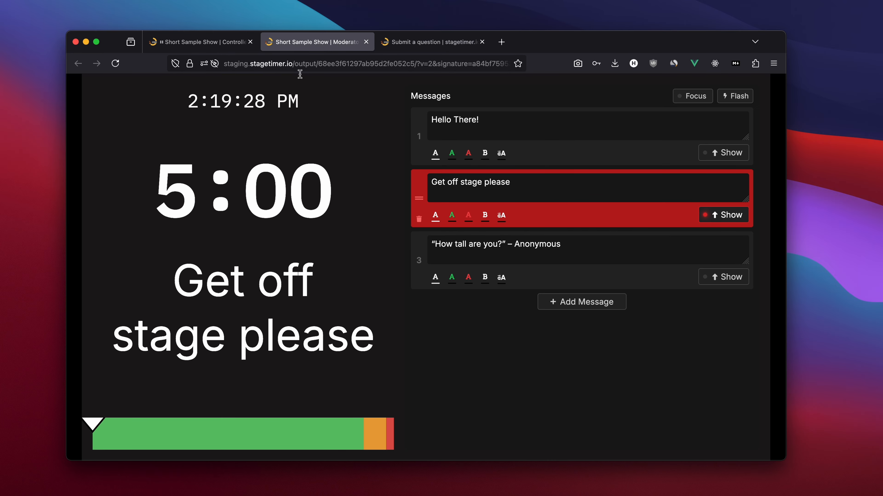
left_click(571, 238)
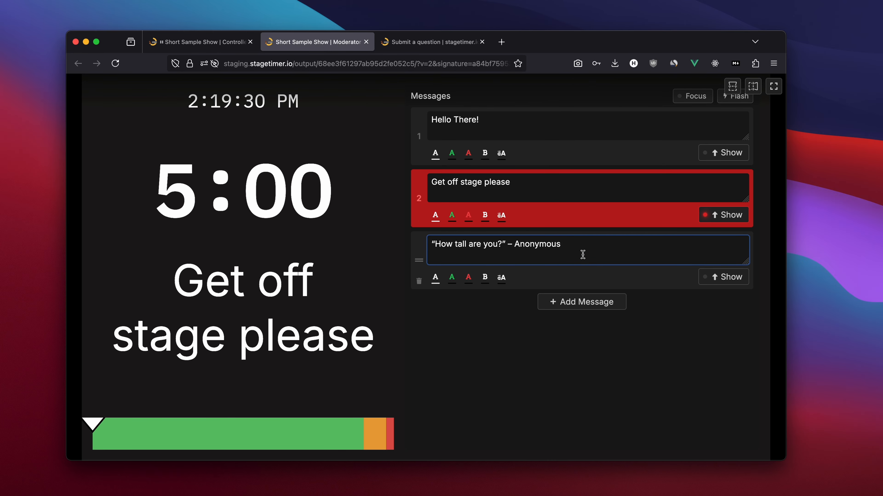
left_click(724, 278)
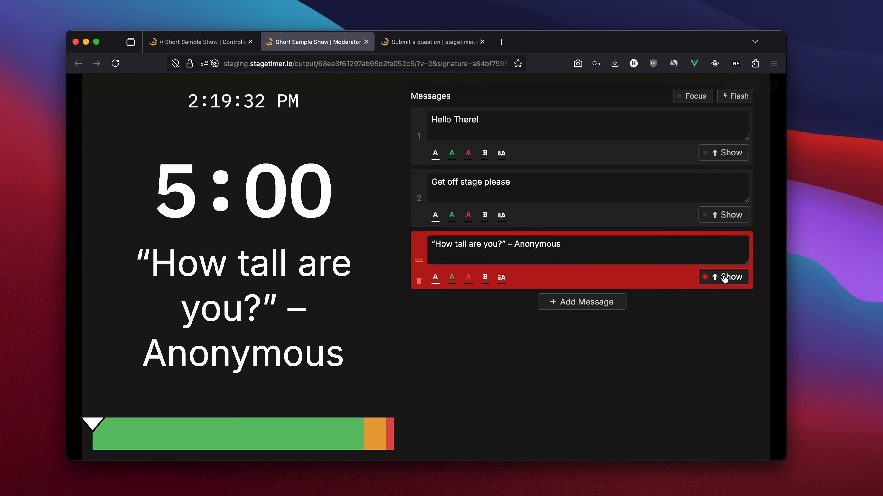
left_click(484, 282)
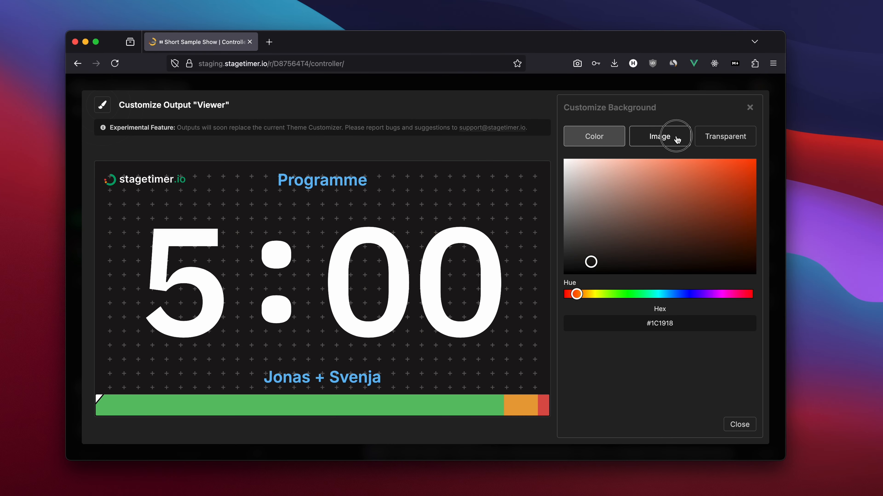
Step: Set the Viewer output's background to the image stage.jpg from the Assets pictures folder and save the customization
left_click(677, 139)
left_click(679, 176)
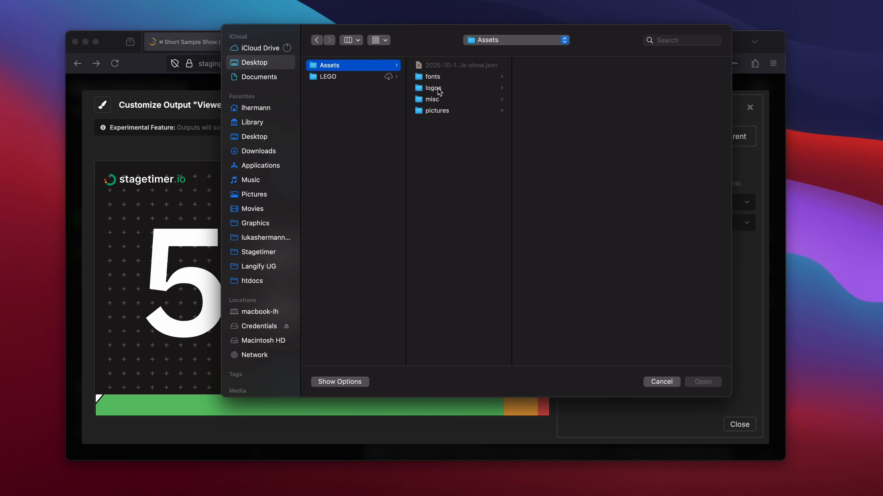
left_click(440, 111)
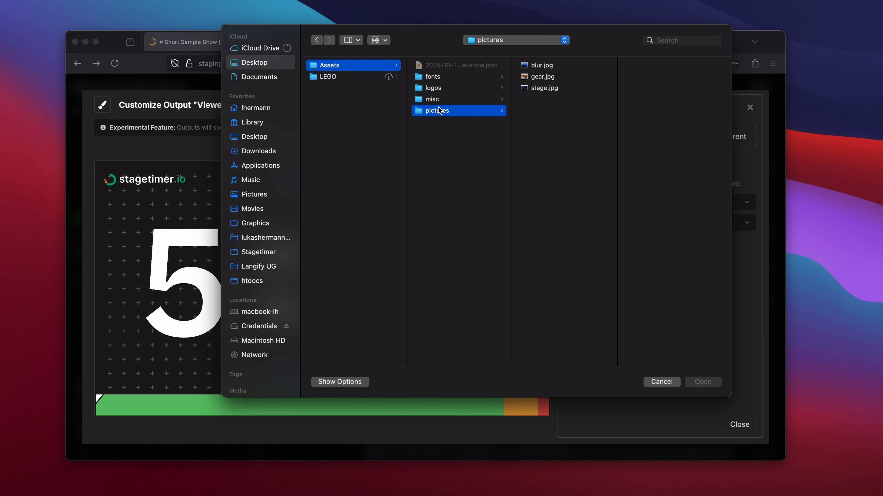
left_click(549, 89)
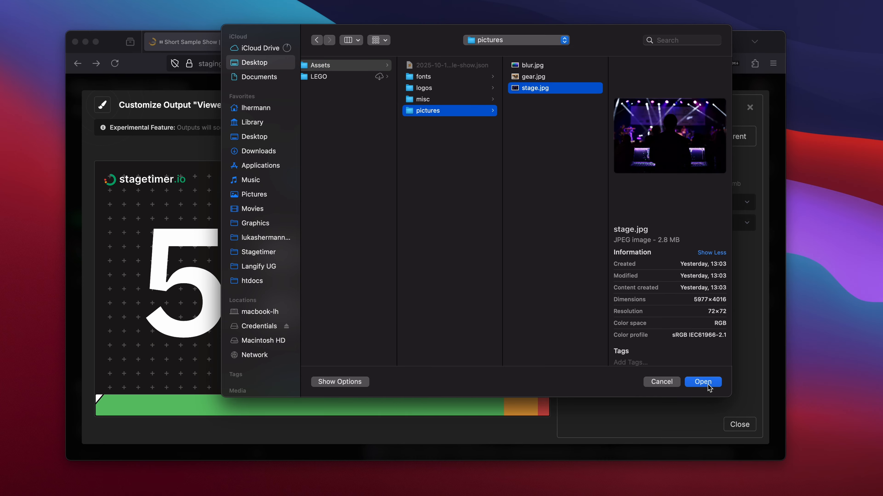
left_click(702, 382)
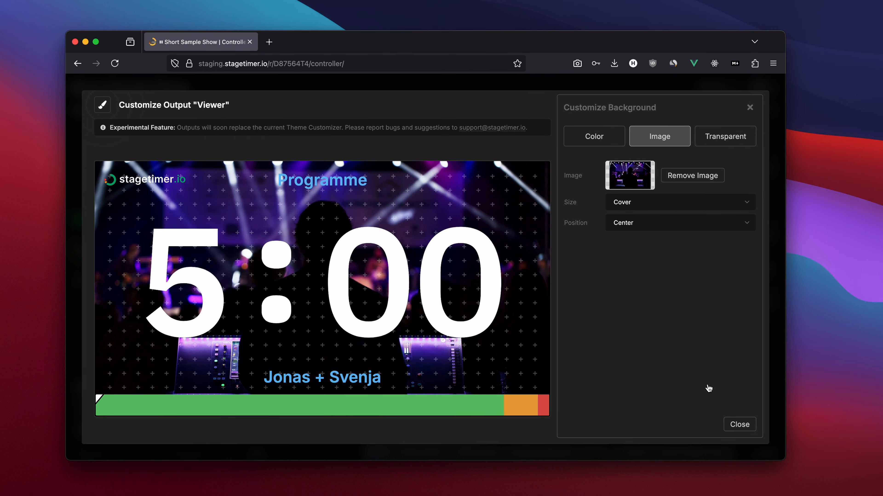
left_click(739, 424)
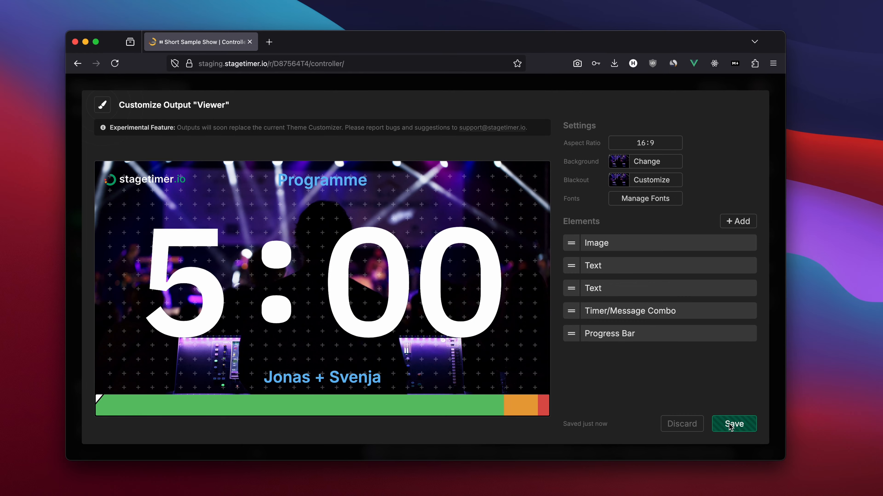
left_click(731, 425)
left_click(671, 117)
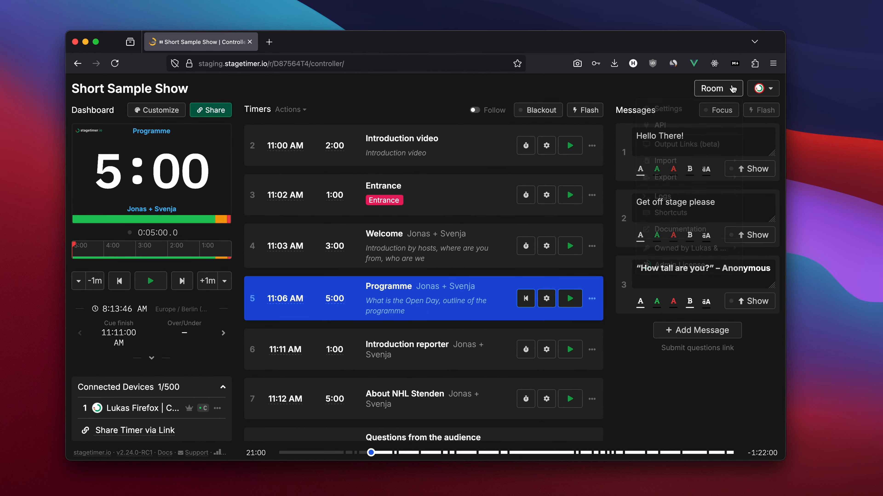
Step: Export the Short Sample Show room as JSON
left_click(732, 89)
mouse_move(695, 183)
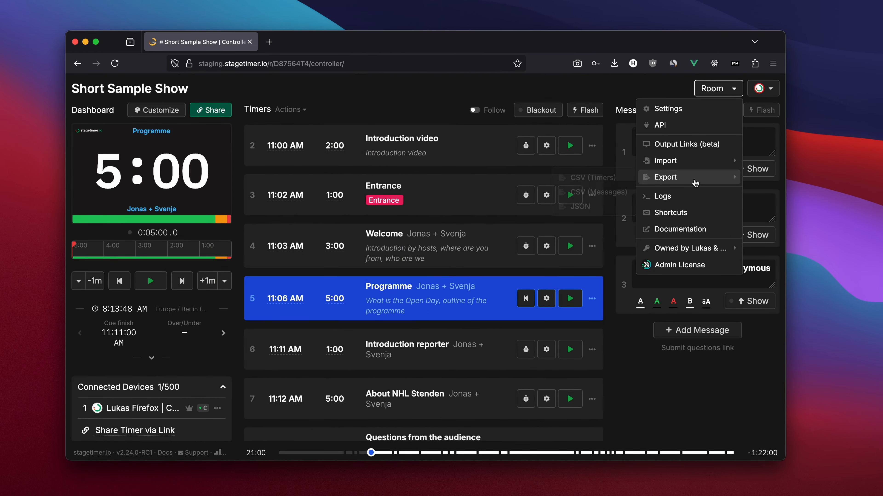
left_click(590, 207)
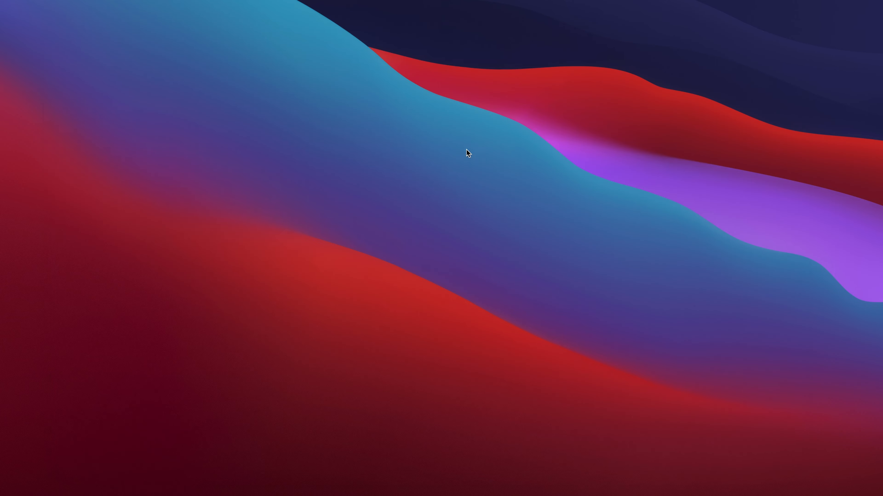
Step: Switch to the stagetimer.io desktop app, import 2025-10-15-short-sample-show.json as a new room and open that room
mouse_move(541, 494)
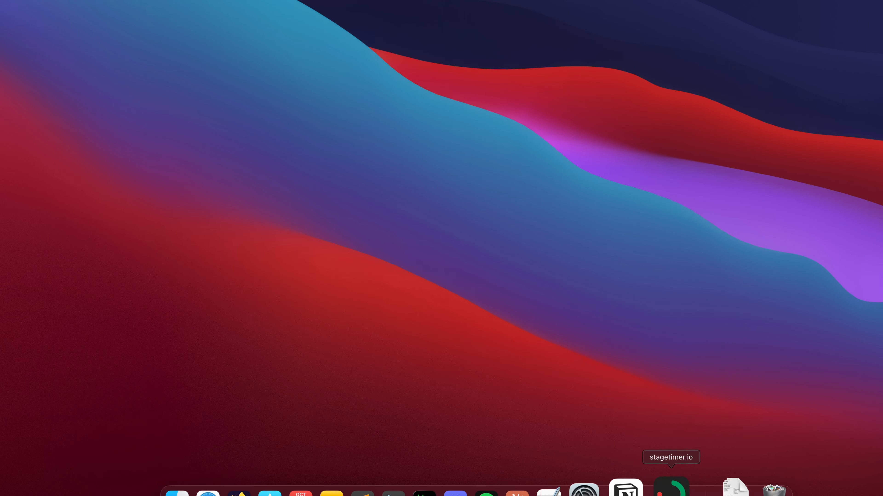
left_click(670, 489)
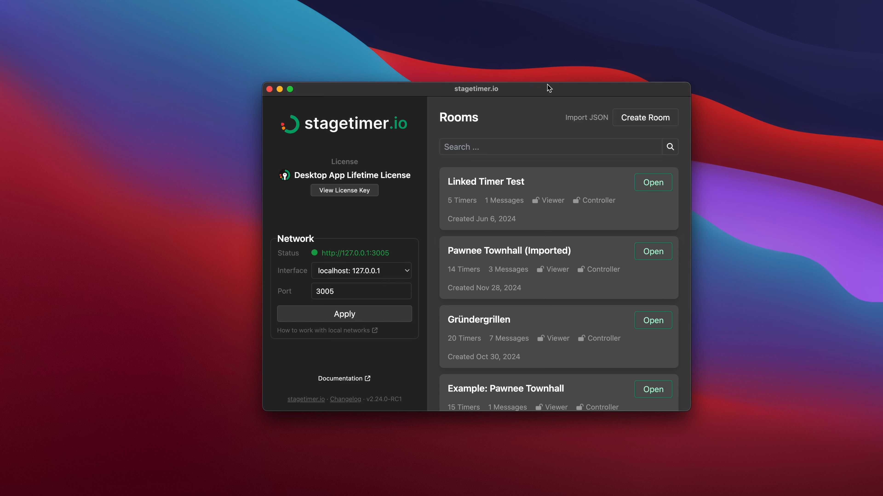
left_click(586, 117)
left_click(408, 252)
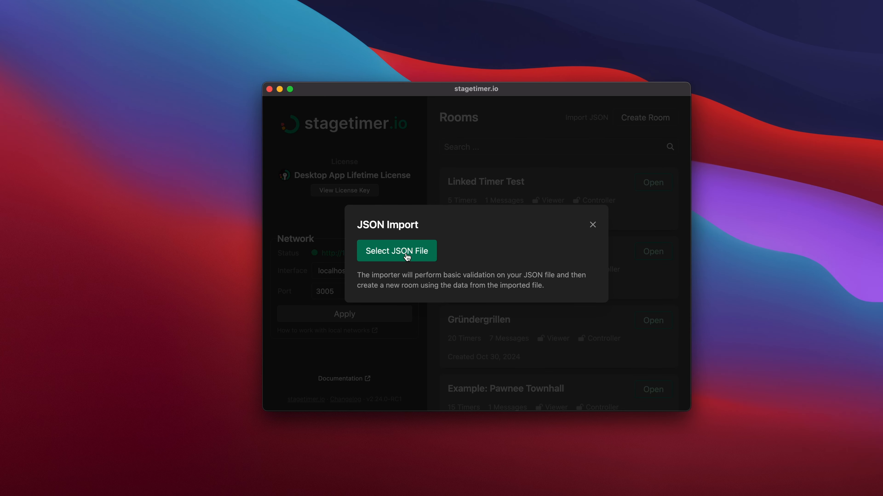
left_click(513, 172)
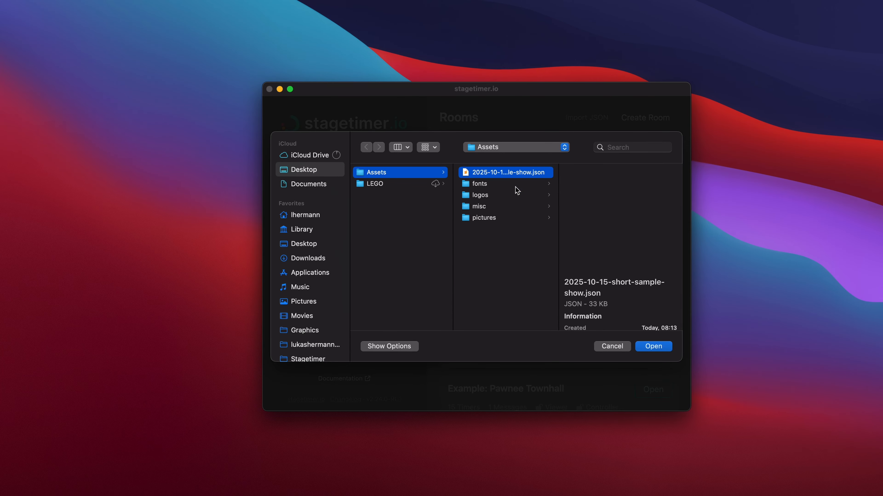
left_click(649, 346)
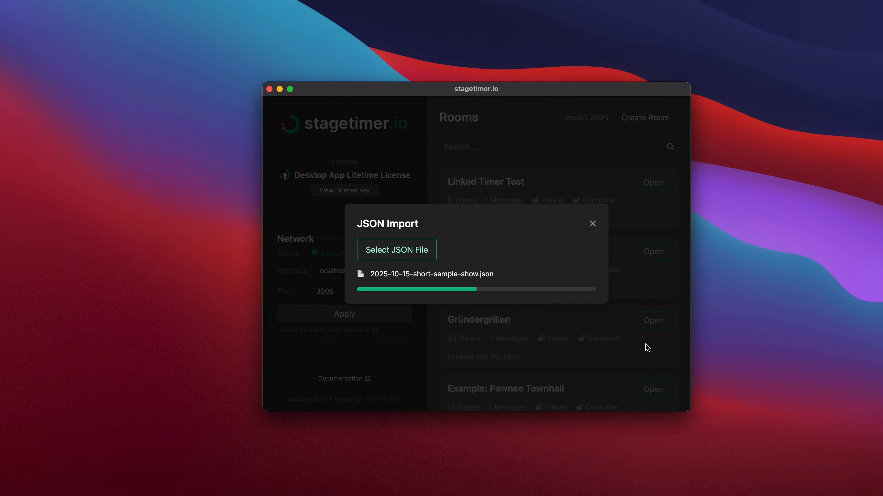
left_click(469, 333)
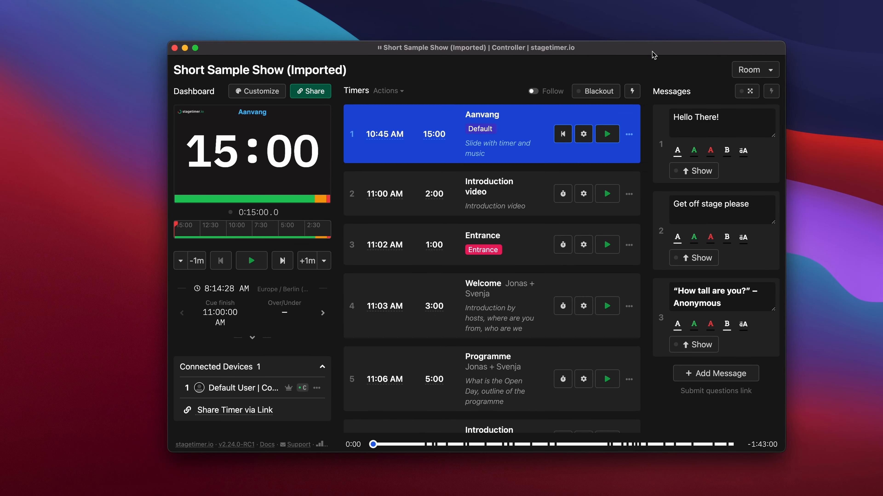
Step: Review the Viewer, Agenda and Moderator outputs in the imported room's output links and close the room window
left_click(750, 70)
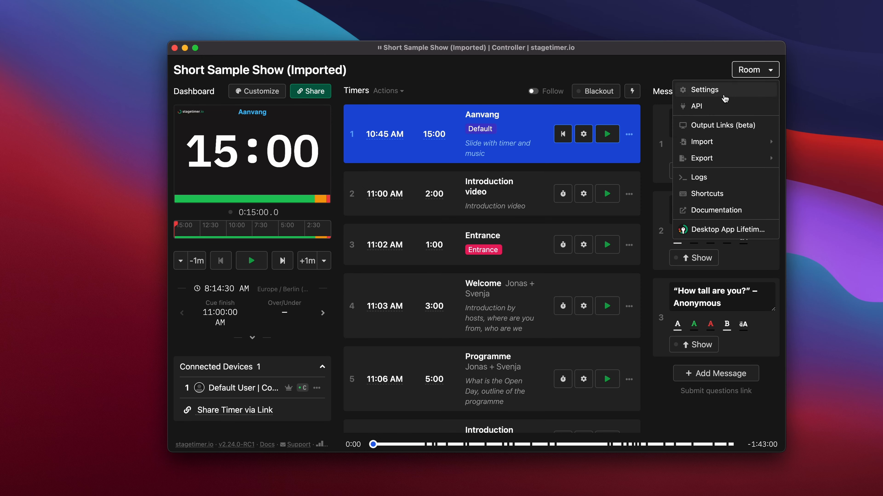
left_click(719, 125)
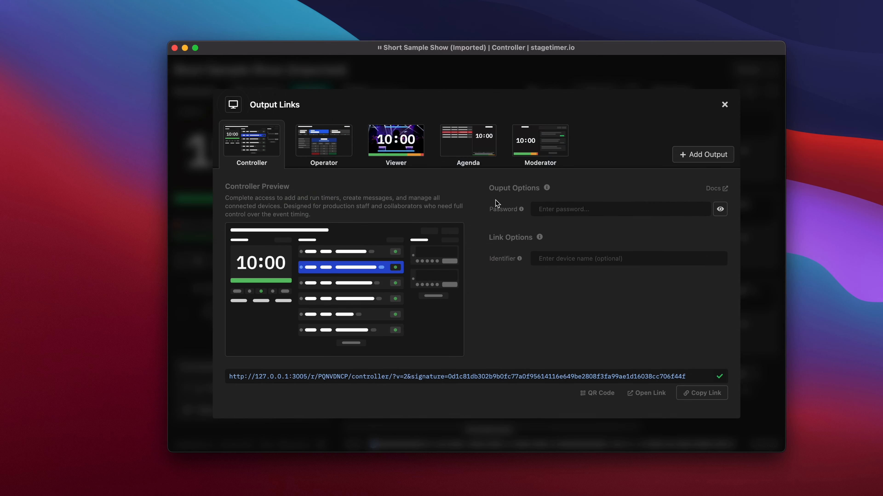
left_click(399, 153)
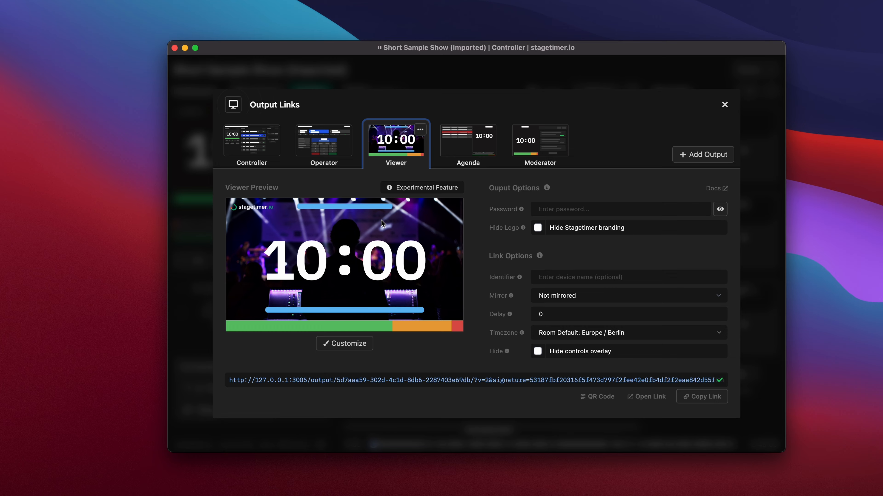
left_click(466, 154)
left_click(535, 154)
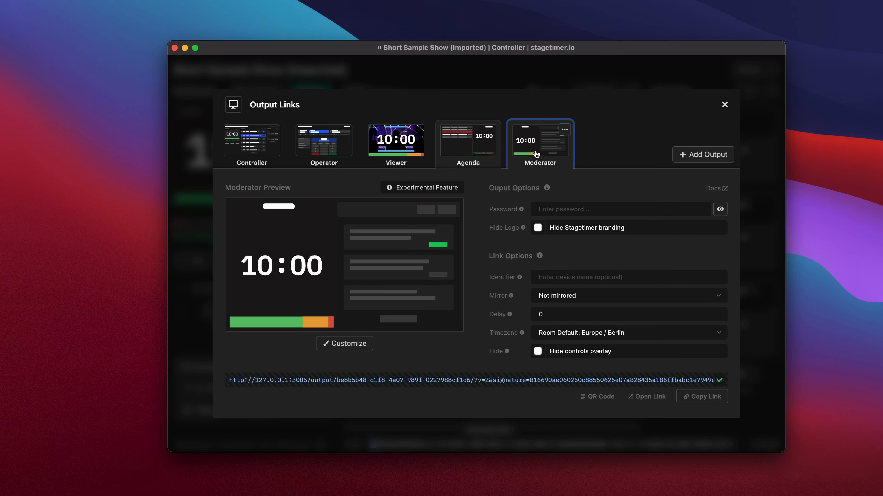
left_click(725, 105)
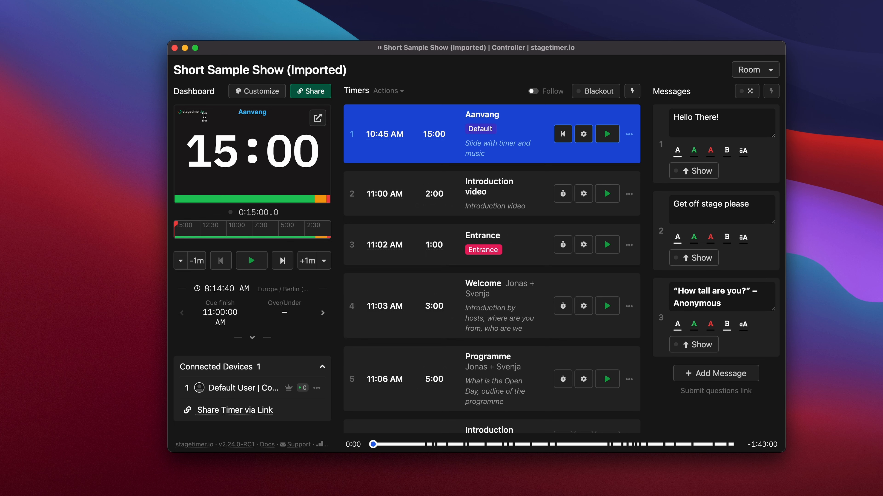
left_click(175, 48)
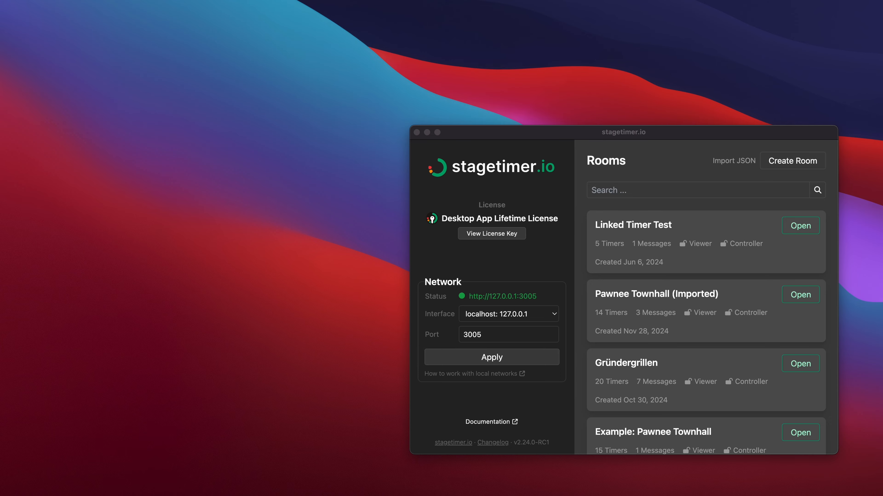
Step: Open the Linked Timer Test room in its own desktop window, view its controller and close the window
left_click(802, 312)
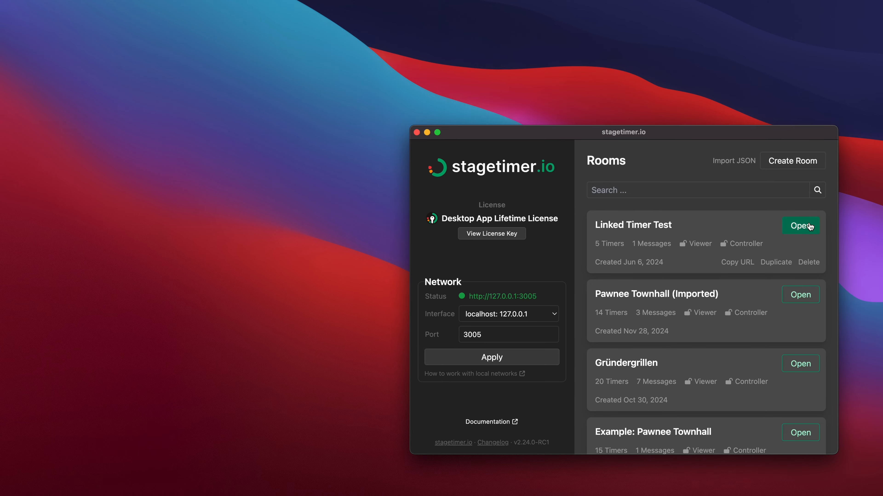
left_click(800, 225)
left_click_drag(620, 48, 467, 12)
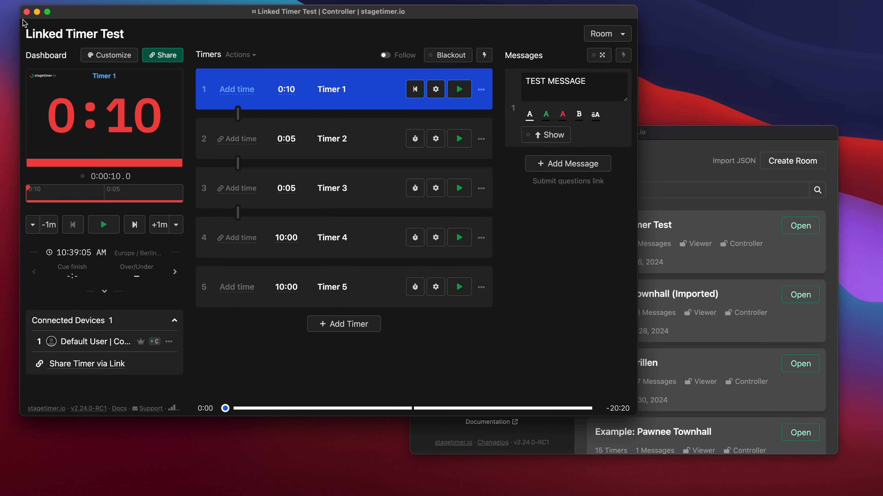
left_click(26, 11)
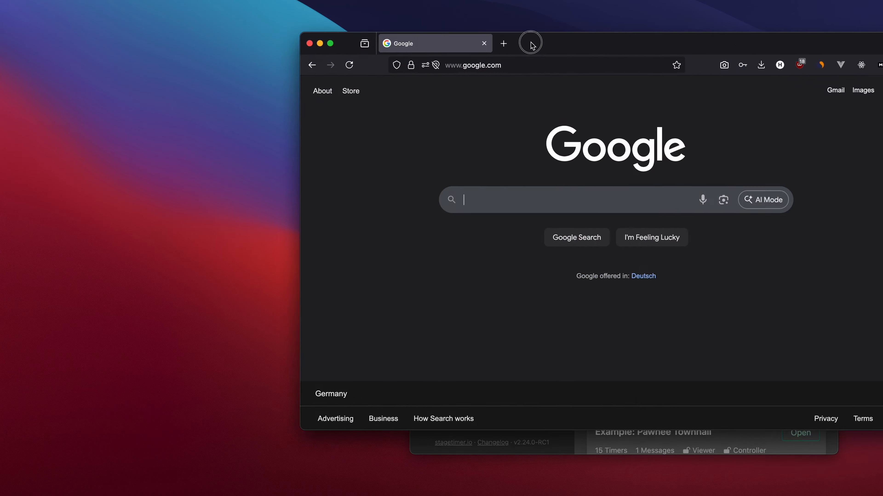
Step: Copy the Linked Timer Test room's URL from the desktop app and open its controller page in the browser
left_click_drag(531, 39, 319, 35)
left_click(766, 235)
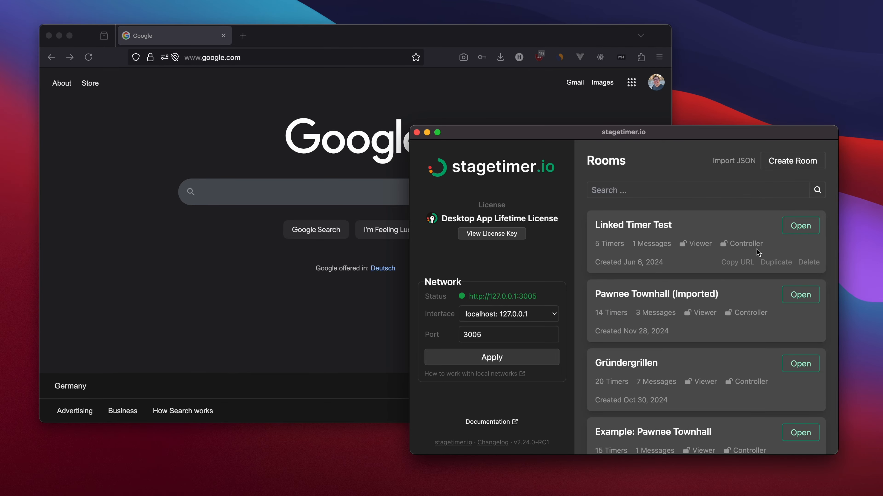
left_click(746, 263)
left_click(328, 57)
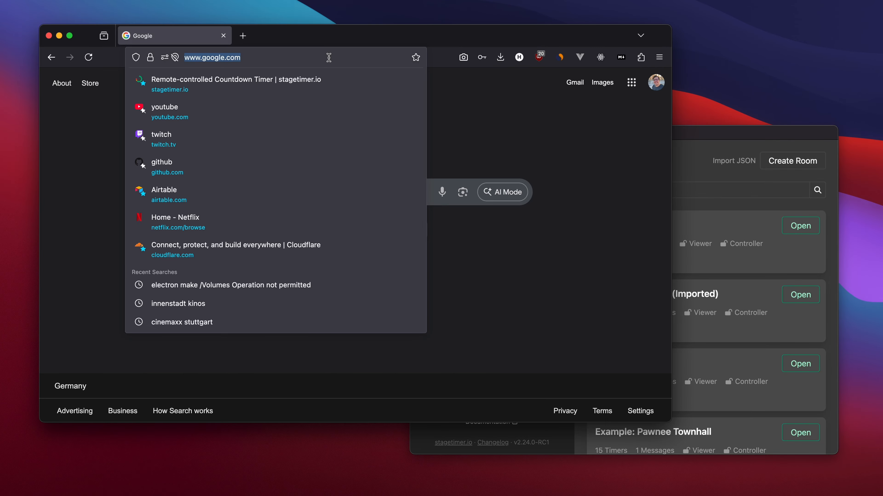
type("http://127.0.0.1:3005/r/L7M1P422/controller/")
key("Return")
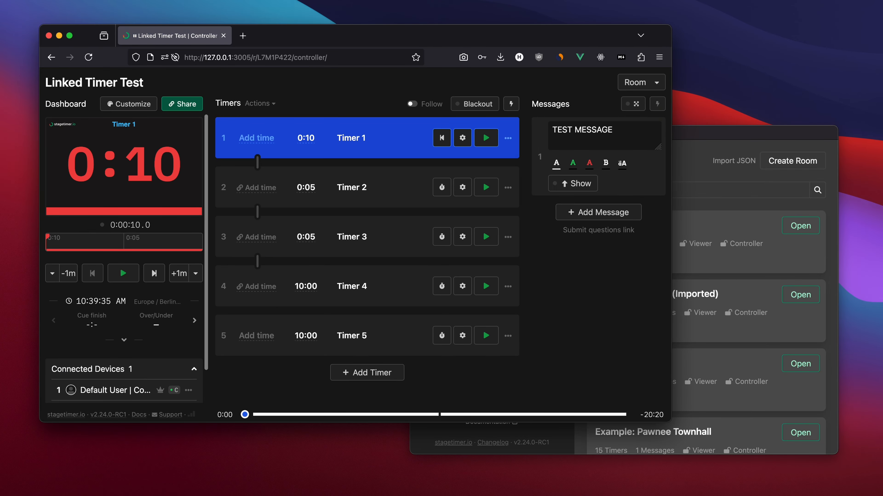